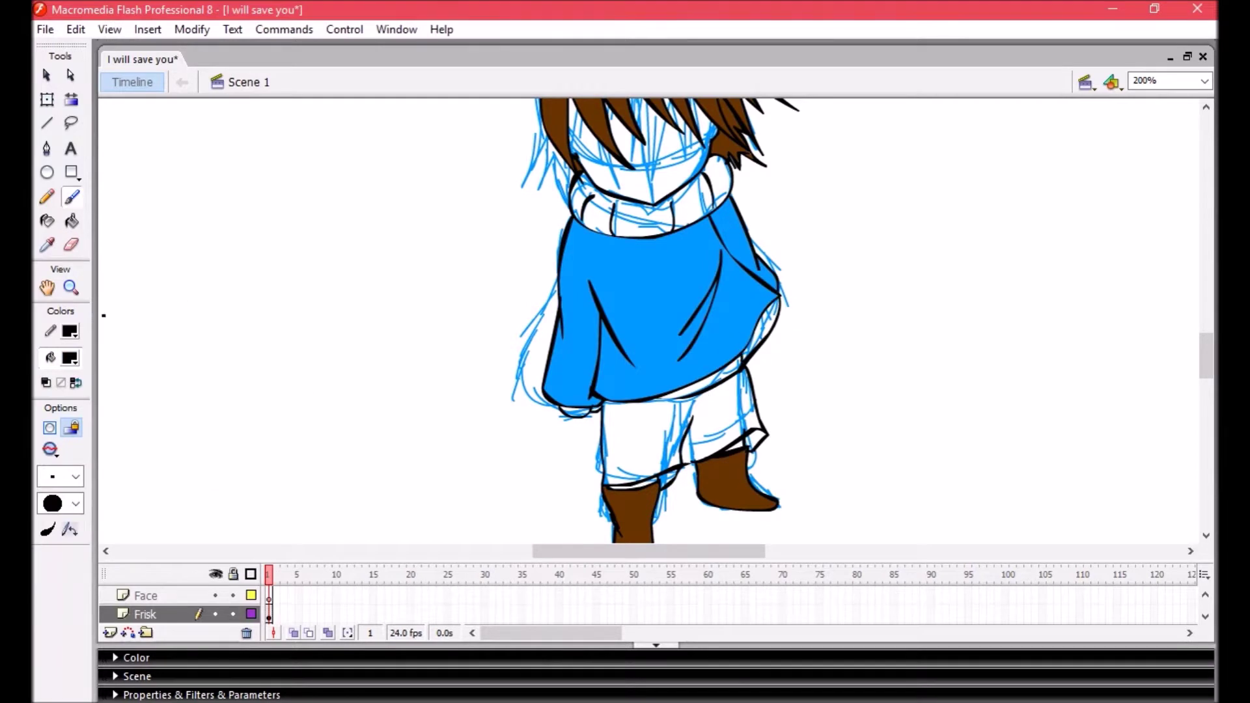
Close the outline gaps in black and fill the sweater's collar, folded sleeve and the shorts with blue
{"action": "left_click_drag", "start_coordinate": [651, 209], "coordinate": [761, 326]}
{"action": "left_click", "coordinate": [70, 358]}
{"action": "left_click", "coordinate": [52, 403]}
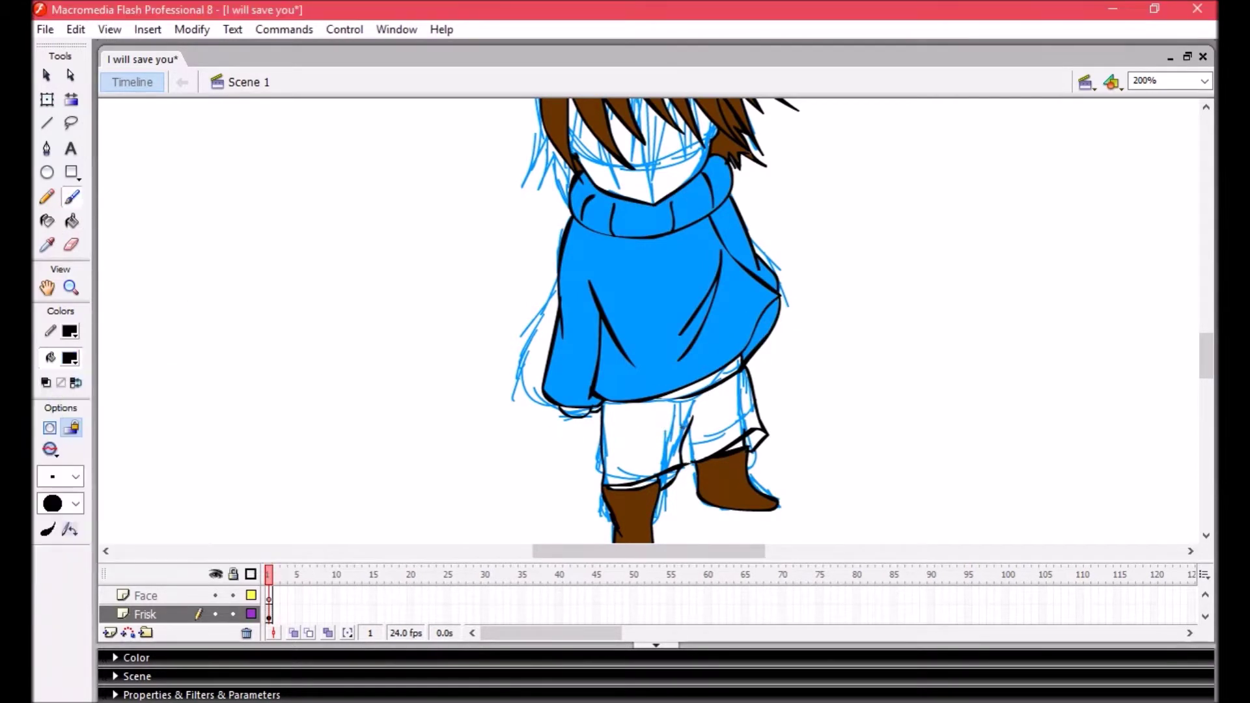
{"action": "left_click", "coordinate": [72, 221]}
{"action": "left_click", "coordinate": [744, 431]}
Fill the face, hand and exposed skin at the waist and legs with light yellow
{"action": "left_click", "coordinate": [69, 358]}
{"action": "left_click", "coordinate": [301, 569]}
{"action": "left_click", "coordinate": [626, 183]}
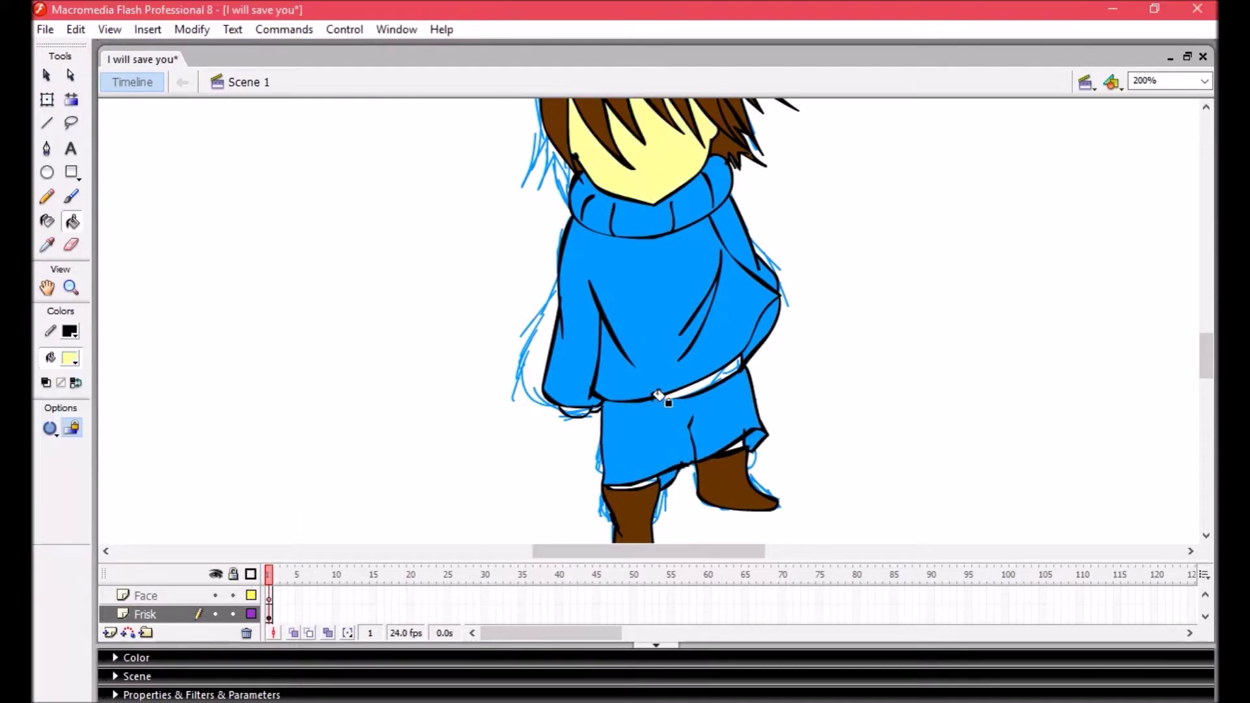
Pencil the blue boundary lines of two wavy stripes across the front of the sweater
{"action": "left_click_drag", "start_coordinate": [1205, 355], "coordinate": [1201, 359]}
{"action": "left_click", "coordinate": [70, 330]}
{"action": "left_click", "coordinate": [587, 269]}
{"action": "key", "text": "y"}
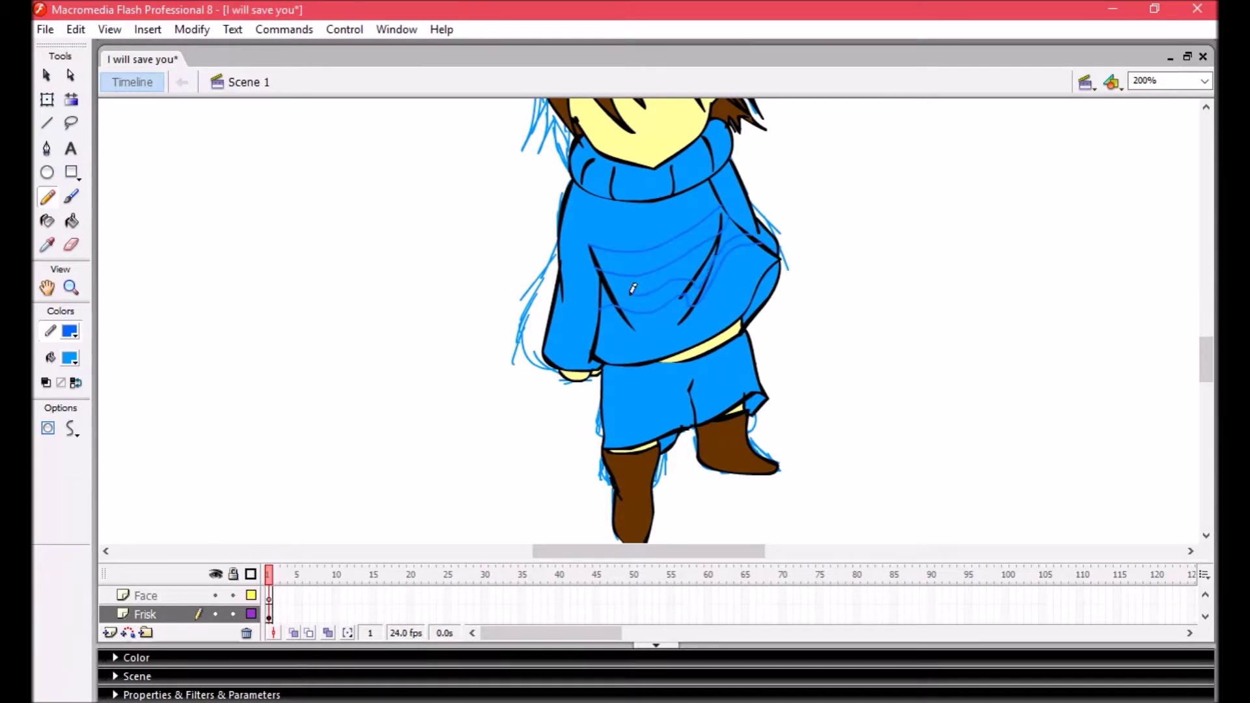
Fill the two sweater stripes with magenta and remove the pencil lines around them
{"action": "left_click", "coordinate": [69, 358]}
{"action": "left_click", "coordinate": [174, 535]}
{"action": "key", "text": "k"}
{"action": "left_click", "coordinate": [651, 261]}
{"action": "left_click", "coordinate": [697, 279]}
{"action": "key", "text": "v"}
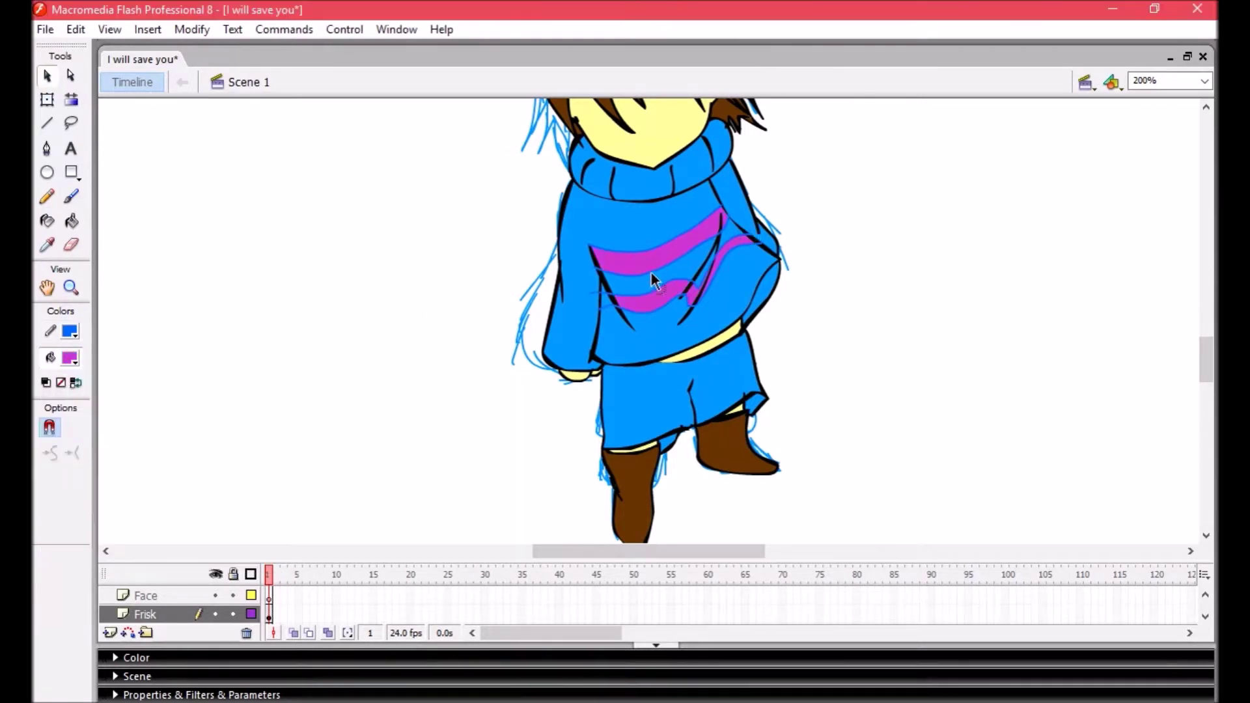
{"action": "scroll", "coordinate": [1206, 361], "scroll_direction": "down", "scroll_amount": 3}
{"action": "scroll", "coordinate": [1206, 360], "scroll_direction": "up", "scroll_amount": 3}
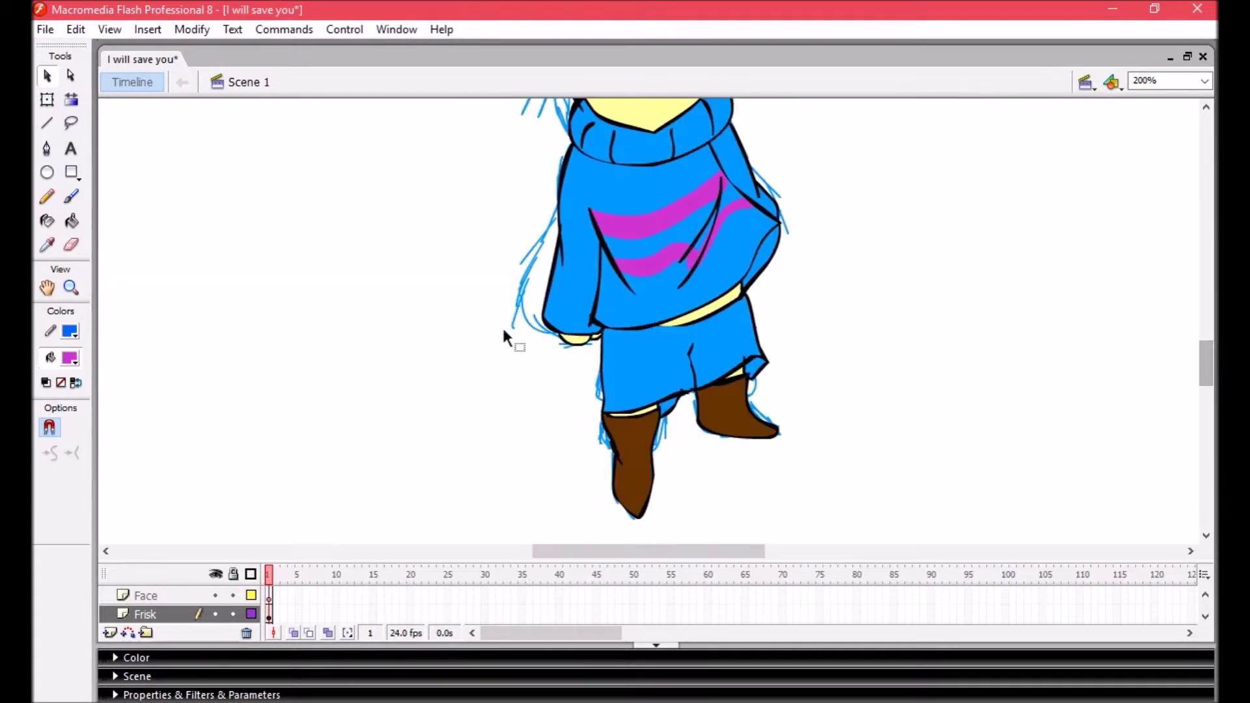
Try to shade the boots with a darker brown and pencil boundary lines along the shorts' hems
{"action": "left_click", "coordinate": [72, 221]}
{"action": "left_click", "coordinate": [69, 358]}
{"action": "left_click", "coordinate": [311, 382]}
{"action": "left_click_drag", "start_coordinate": [824, 370], "coordinate": [824, 378]}
{"action": "left_click", "coordinate": [454, 487]}
{"action": "left_click", "coordinate": [628, 456]}
{"action": "left_click", "coordinate": [736, 410]}
{"action": "key", "text": "y"}
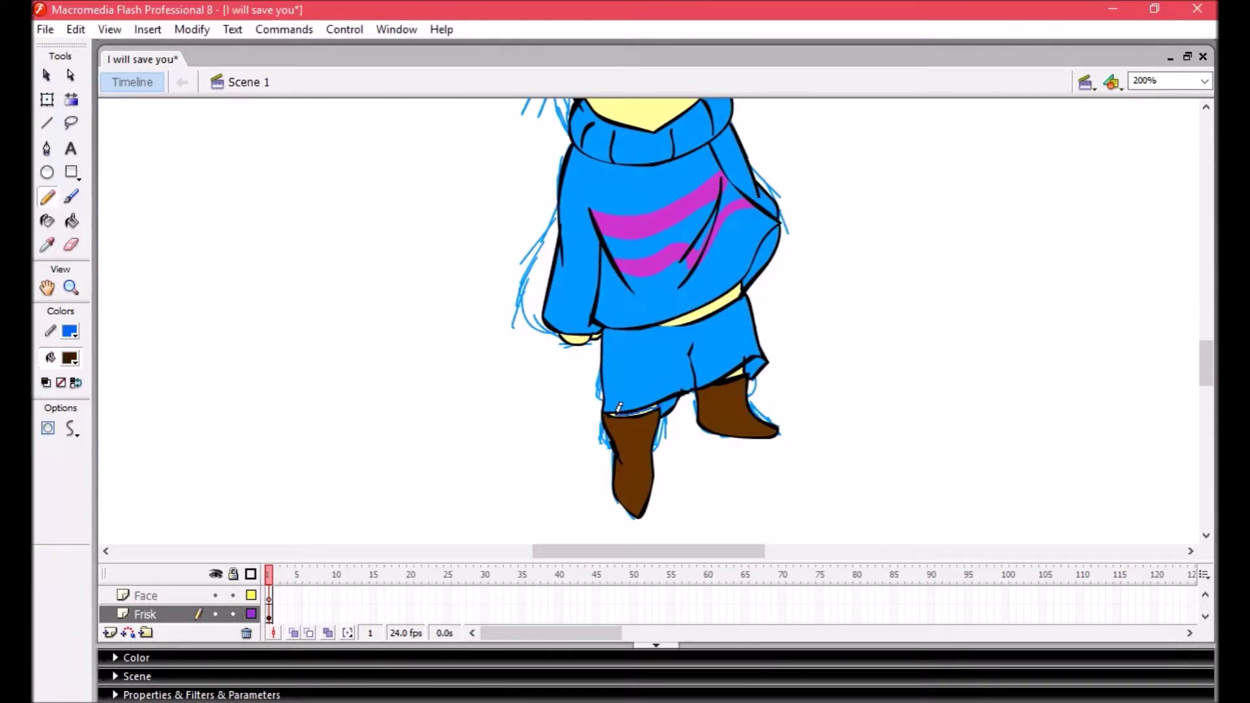
{"action": "key", "text": "k"}
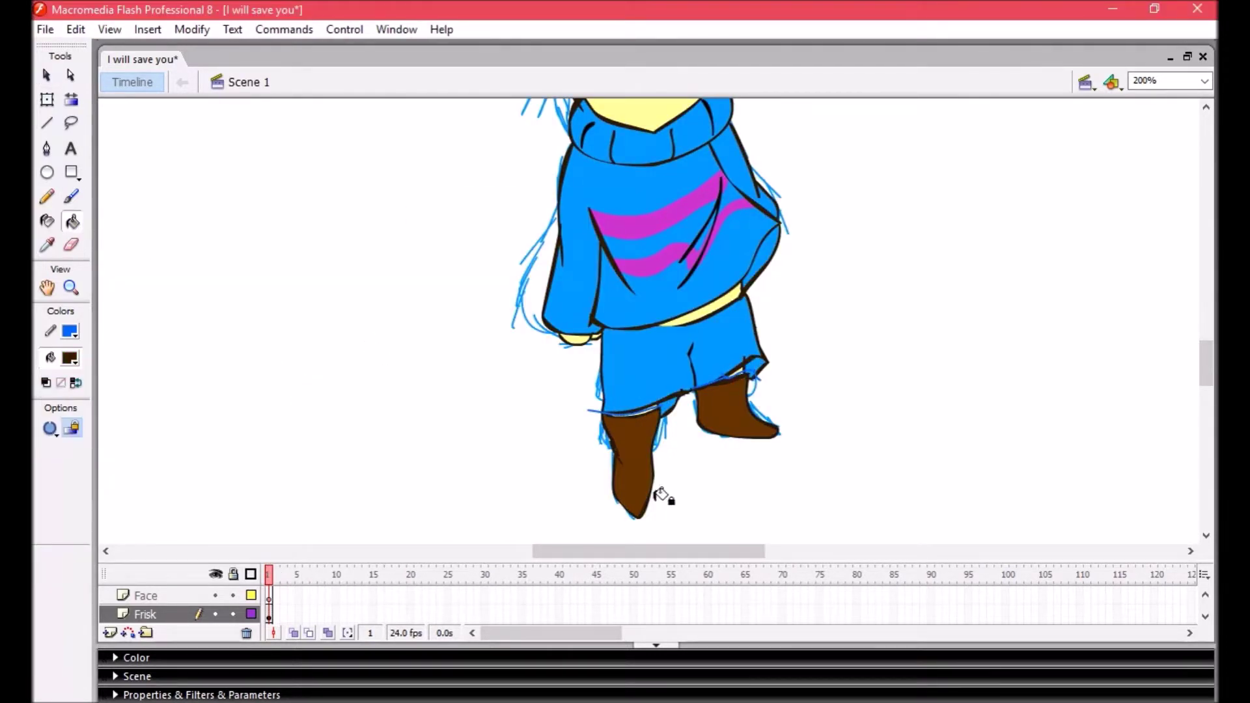
Mix a darker blue fill and pencil shadow boundaries on the sweater, sleeve and shorts
{"action": "scroll", "coordinate": [1140, 329], "scroll_direction": "up", "scroll_amount": 3}
{"action": "scroll", "coordinate": [1141, 328], "scroll_direction": "down", "scroll_amount": 3}
{"action": "left_click", "coordinate": [69, 358]}
{"action": "left_click", "coordinate": [306, 386]}
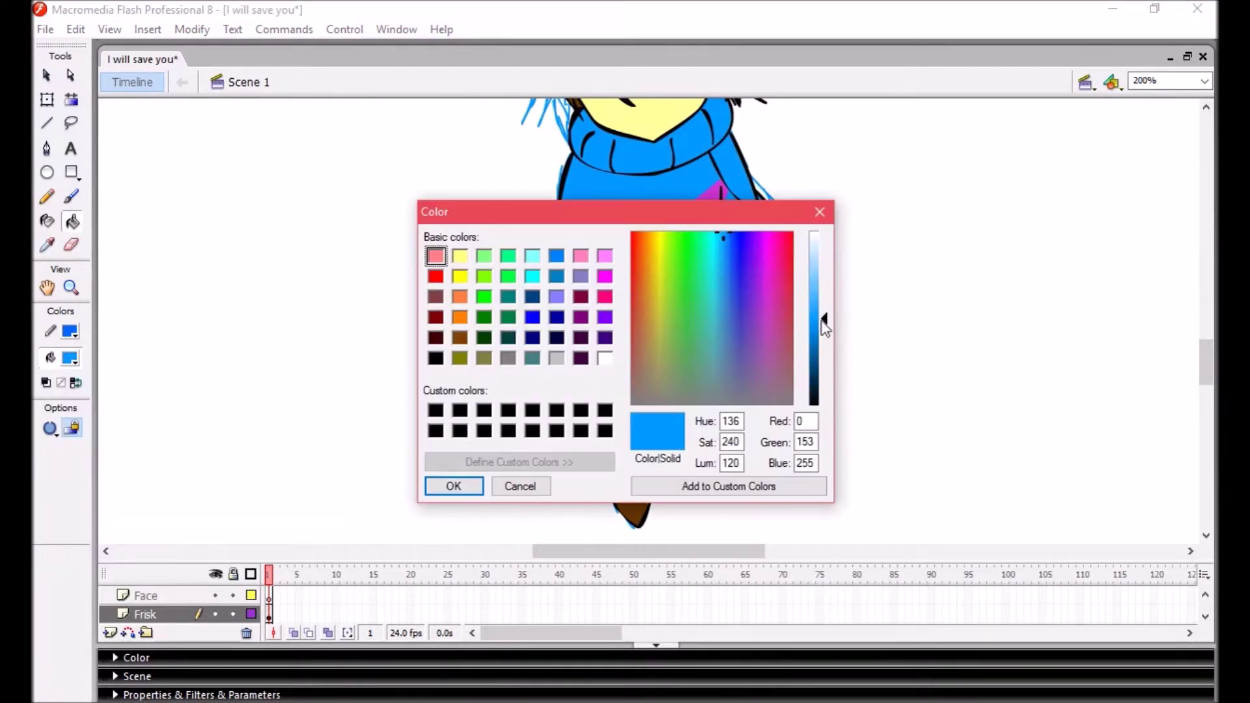
{"action": "left_click", "coordinate": [451, 486]}
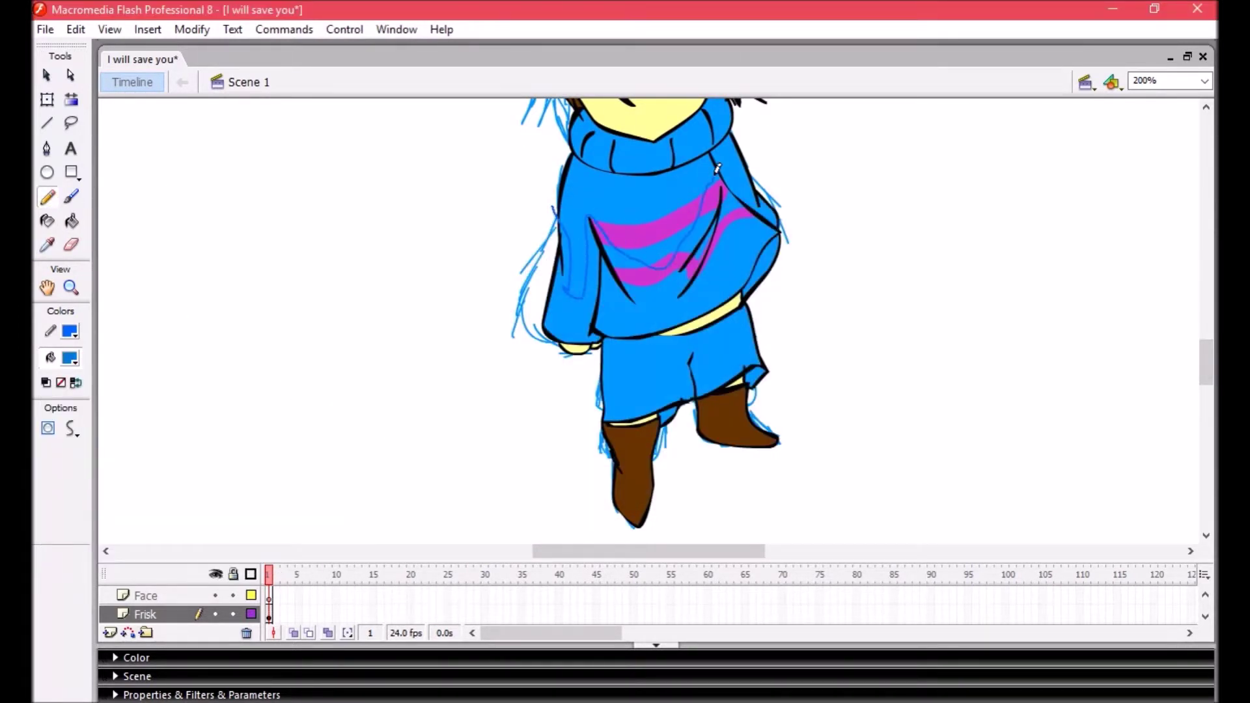
{"action": "scroll", "coordinate": [623, 175], "scroll_direction": "up", "scroll_amount": 2}
{"action": "scroll", "coordinate": [612, 300], "scroll_direction": "down", "scroll_amount": 3}
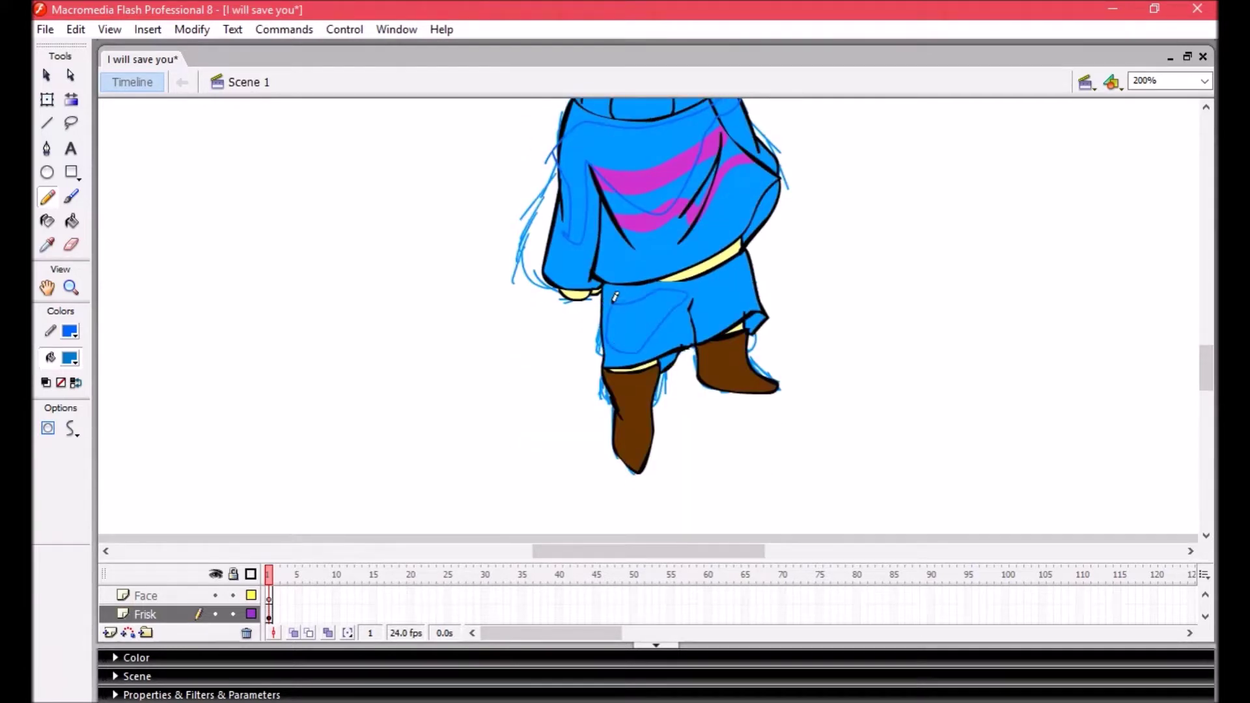
Fill the shadow areas of the collar, sweater, sleeves and shorts with the darker blue and remove the pencil lines
{"action": "scroll", "coordinate": [614, 297], "scroll_direction": "up", "scroll_amount": 5}
{"action": "scroll", "coordinate": [646, 309], "scroll_direction": "down", "scroll_amount": 1}
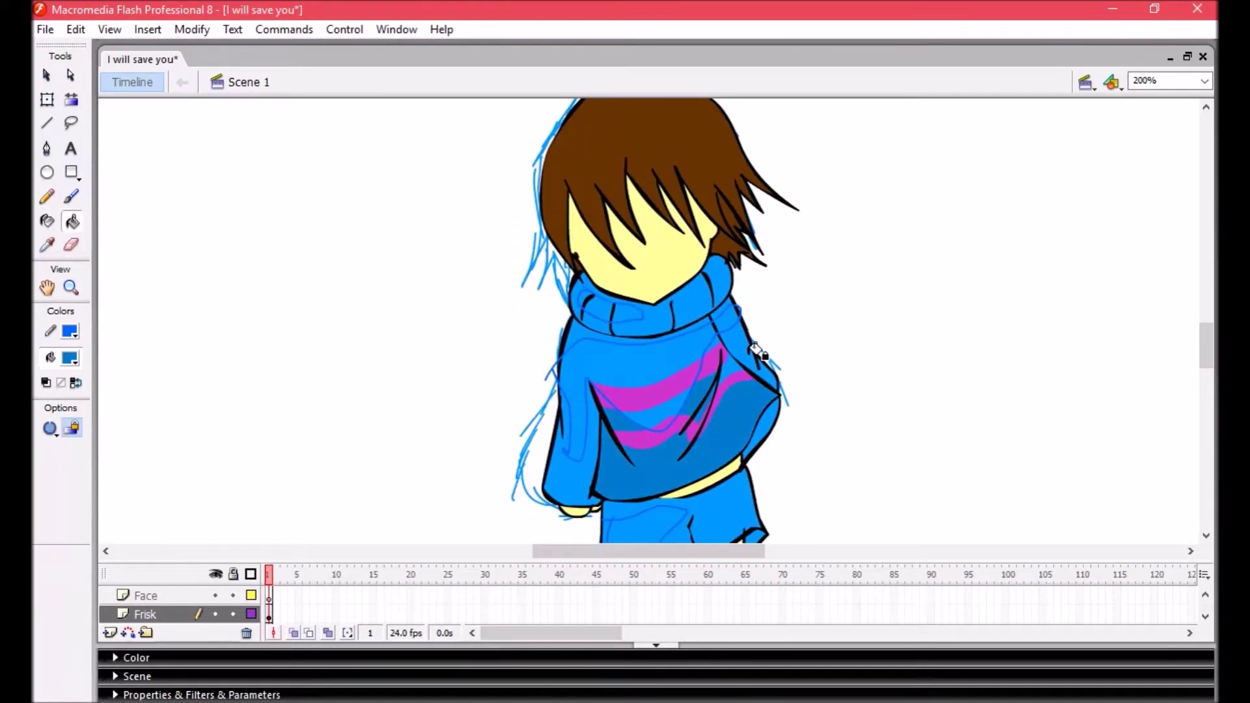
{"action": "scroll", "coordinate": [761, 417], "scroll_direction": "down", "scroll_amount": 3}
{"action": "key", "text": "v"}
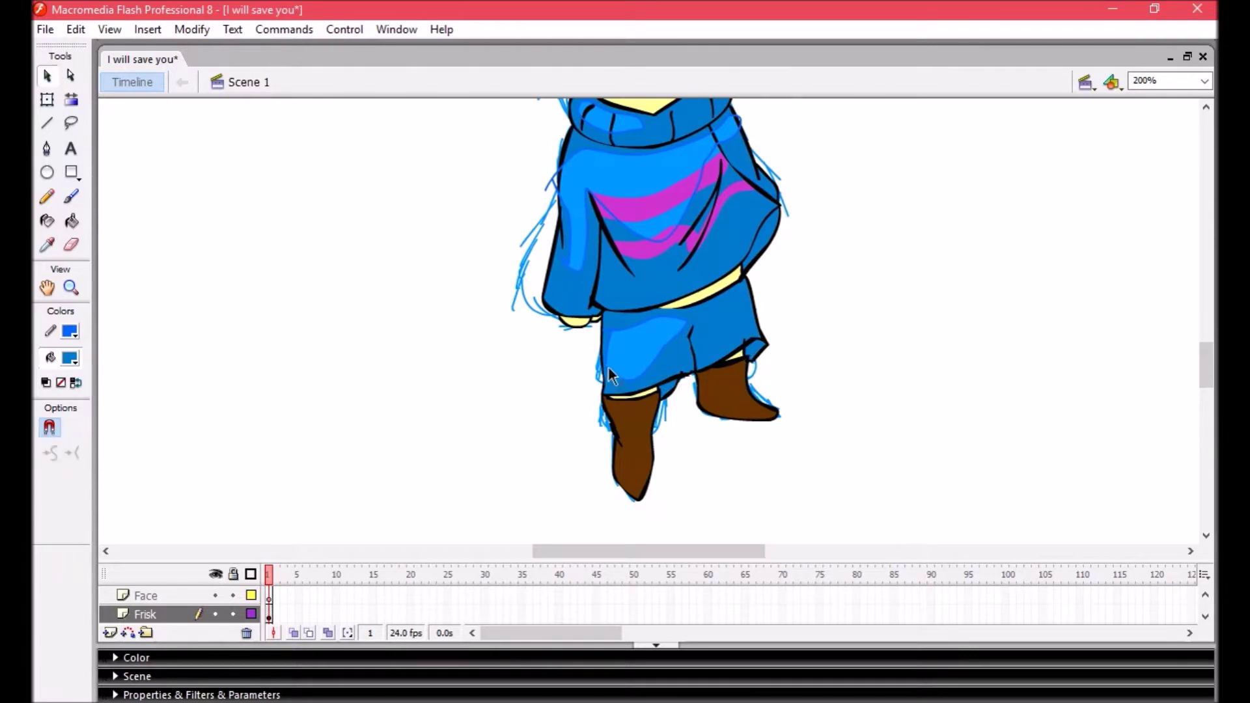
{"action": "scroll", "coordinate": [1206, 342], "scroll_direction": "up", "scroll_amount": 3}
{"action": "scroll", "coordinate": [1204, 358], "scroll_direction": "down", "scroll_amount": 3}
{"action": "scroll", "coordinate": [1204, 358], "scroll_direction": "up", "scroll_amount": 3}
Pencil a jagged shadow boundary beneath the bangs and shade the skin with yellow
{"action": "left_click", "coordinate": [72, 221]}
{"action": "left_click", "coordinate": [69, 358]}
{"action": "left_click", "coordinate": [485, 486]}
{"action": "key", "text": "y"}
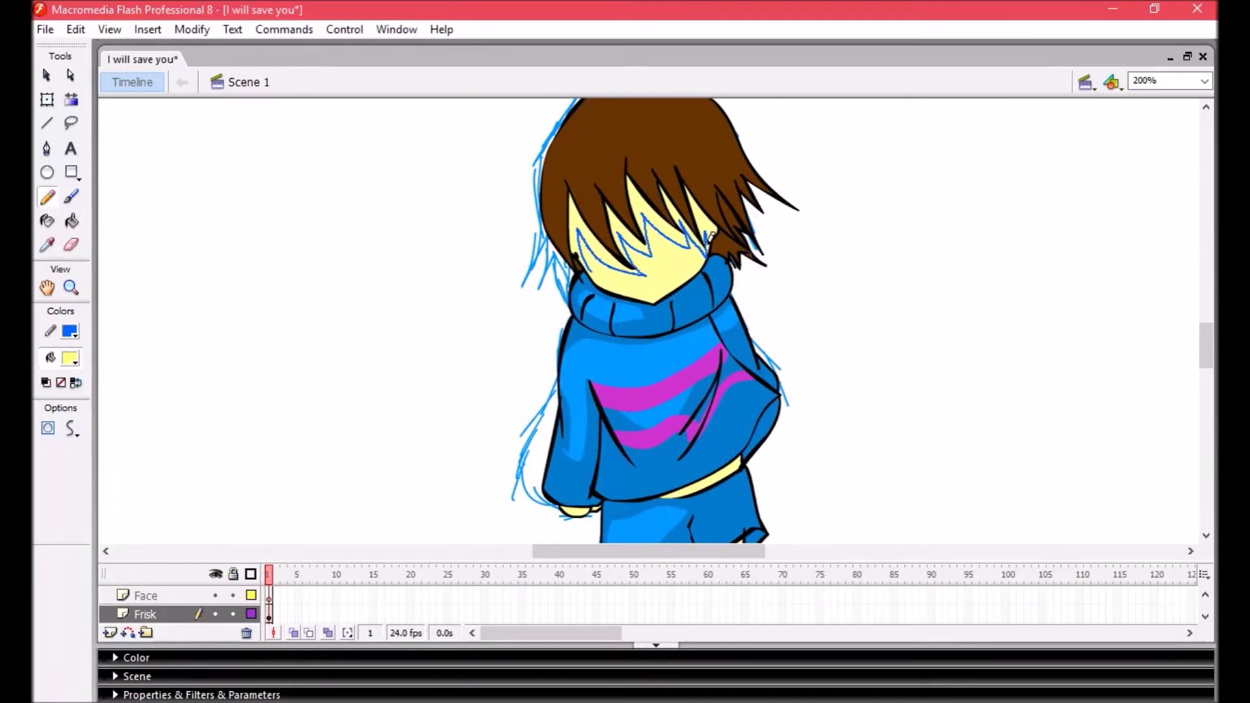
{"action": "key", "text": "k"}
{"action": "scroll", "coordinate": [742, 449], "scroll_direction": "down", "scroll_amount": 3}
{"action": "scroll", "coordinate": [1141, 374], "scroll_direction": "up", "scroll_amount": 3}
Mix a darker brown, pencil a shading boundary on the front boot, and shade the boot
{"action": "left_click", "coordinate": [70, 358]}
{"action": "left_click", "coordinate": [822, 384]}
{"action": "left_click", "coordinate": [447, 485]}
{"action": "left_click", "coordinate": [47, 197]}
{"action": "left_click_drag", "start_coordinate": [1205, 344], "coordinate": [1205, 373]}
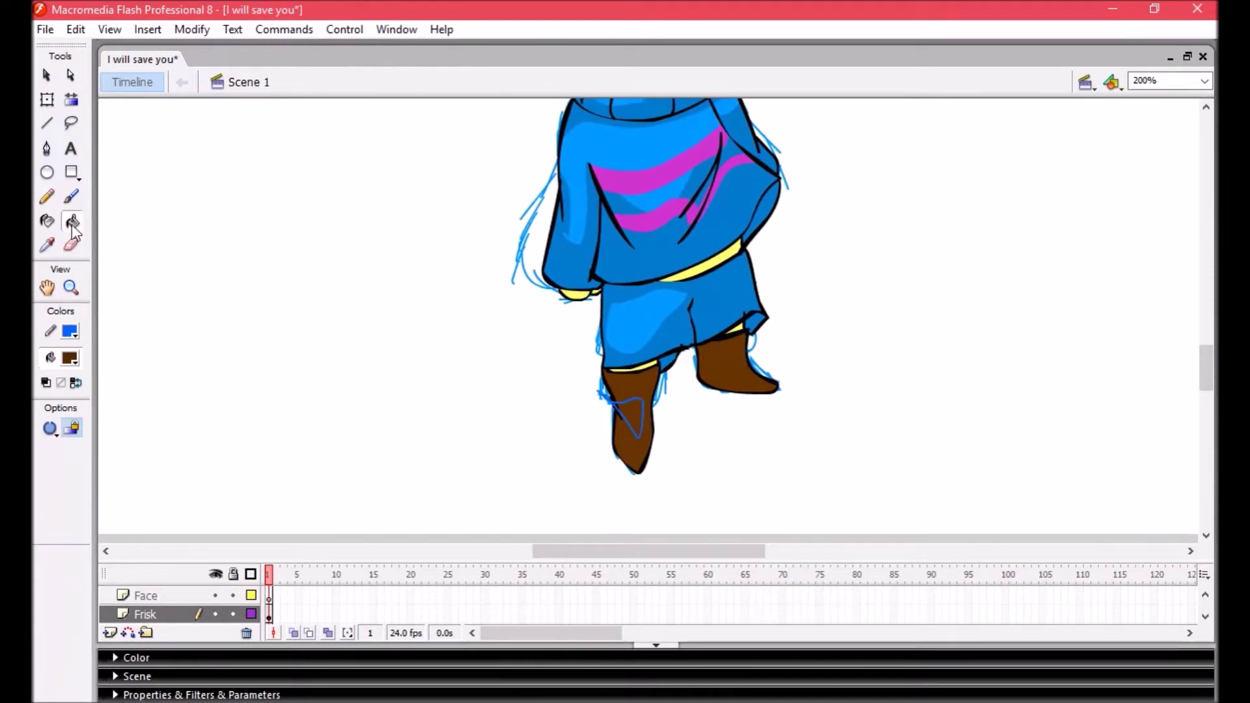
{"action": "left_click", "coordinate": [47, 76]}
{"action": "left_click", "coordinate": [619, 413]}
{"action": "left_click", "coordinate": [48, 75]}
Shade the hair below a penciled zigzag boundary with darker brown and brush orange-brown highlights onto the crown
{"action": "left_click_drag", "start_coordinate": [1206, 362], "coordinate": [1206, 328]}
{"action": "key", "text": "k"}
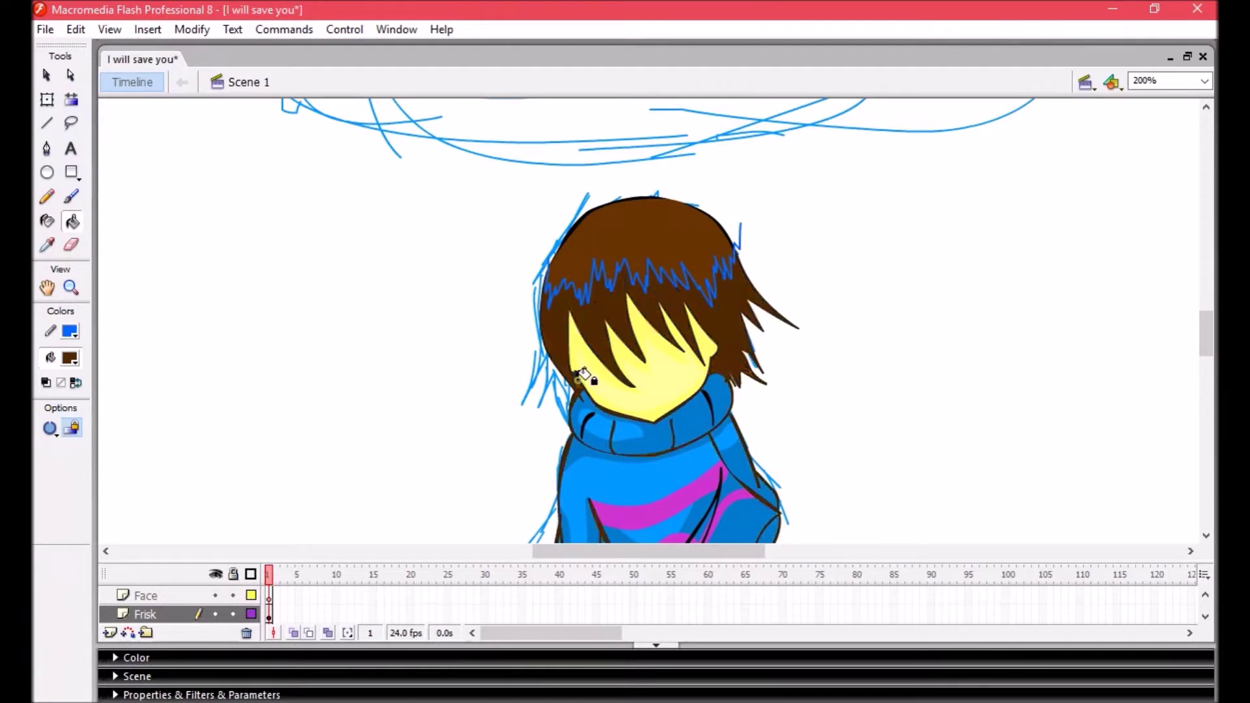
{"action": "left_click", "coordinate": [70, 358]}
{"action": "left_click", "coordinate": [311, 382]}
{"action": "left_click", "coordinate": [452, 485]}
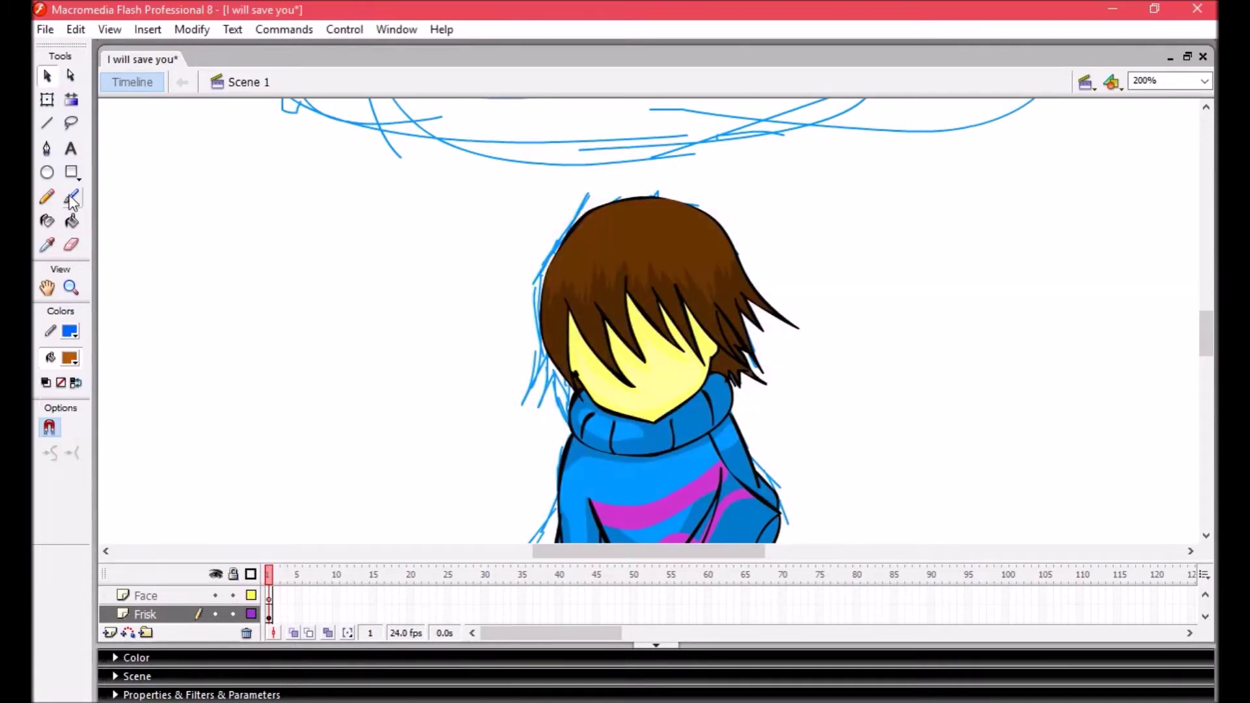
{"action": "key", "text": "b"}
{"action": "left_click_drag", "start_coordinate": [573, 246], "coordinate": [586, 228]}
Lock the Frisk layer and make the Face layer active
{"action": "mouse_move", "coordinate": [1205, 334]}
{"action": "left_mouse_down"}
{"action": "mouse_move", "coordinate": [1205, 397]}
{"action": "mouse_move", "coordinate": [1205, 334]}
{"action": "mouse_move", "coordinate": [1215, 350]}
{"action": "left_mouse_up"}
{"action": "left_click", "coordinate": [1205, 81]}
{"action": "left_click", "coordinate": [1145, 151]}
{"action": "left_click", "coordinate": [1204, 81]}
{"action": "left_click", "coordinate": [1145, 170]}
{"action": "left_click", "coordinate": [233, 614]}
{"action": "left_click", "coordinate": [146, 595]}
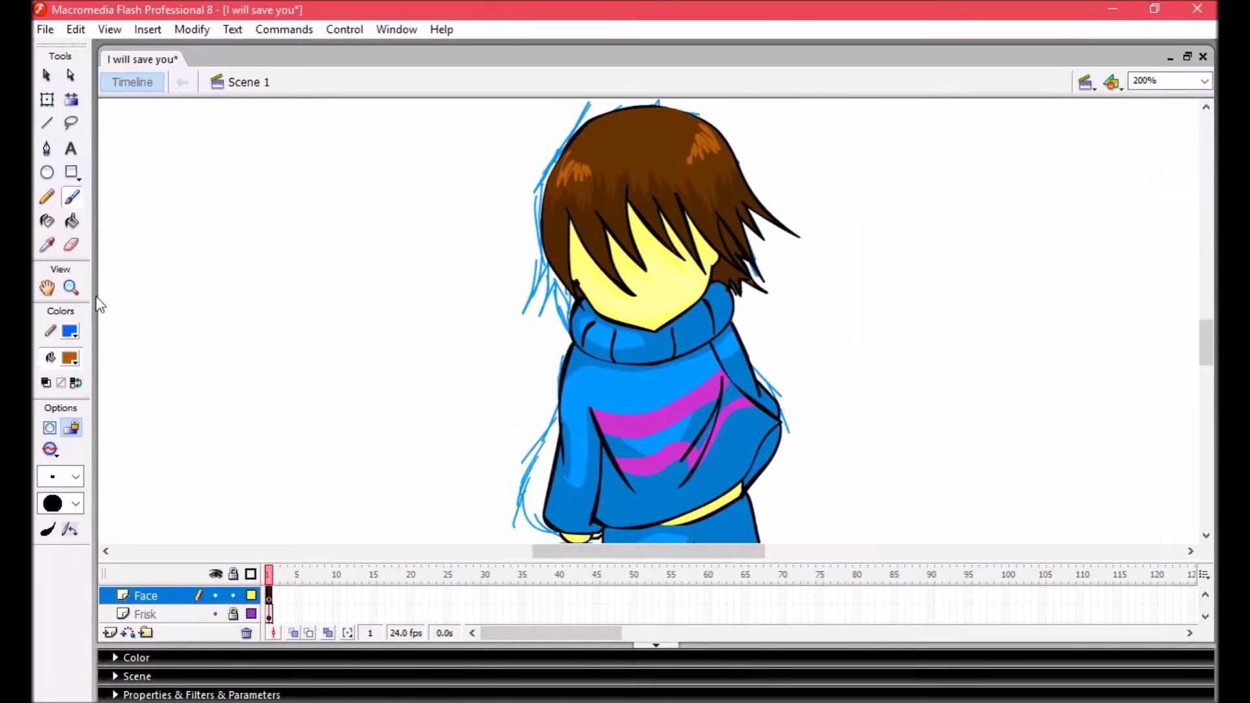
Brush two black closed eyes onto the face and rotate them to match the head's tilt
{"action": "mouse_move", "coordinate": [375, 234]}
{"action": "left_mouse_down"}
{"action": "mouse_move", "coordinate": [388, 252]}
{"action": "mouse_move", "coordinate": [694, 254]}
{"action": "mouse_move", "coordinate": [635, 291]}
{"action": "mouse_move", "coordinate": [622, 274]}
{"action": "left_mouse_up"}
{"action": "key", "text": "q"}
{"action": "left_click", "coordinate": [677, 264]}
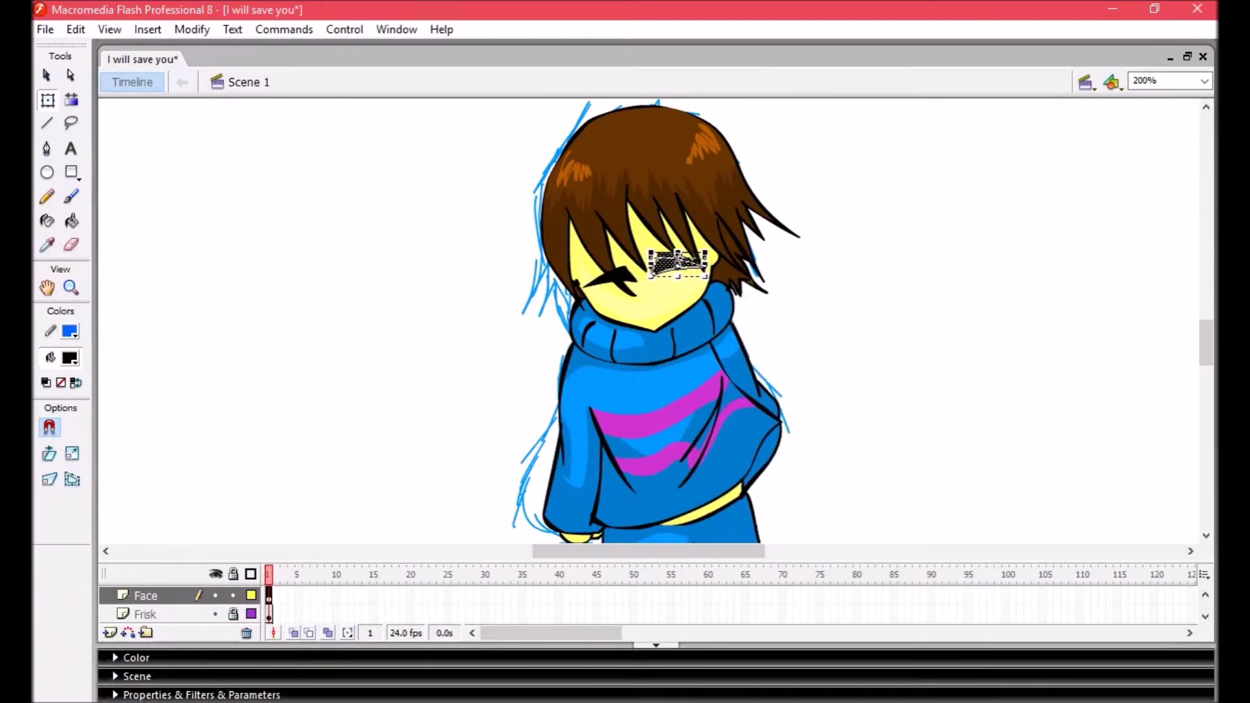
{"action": "key", "text": "ctrl+z"}
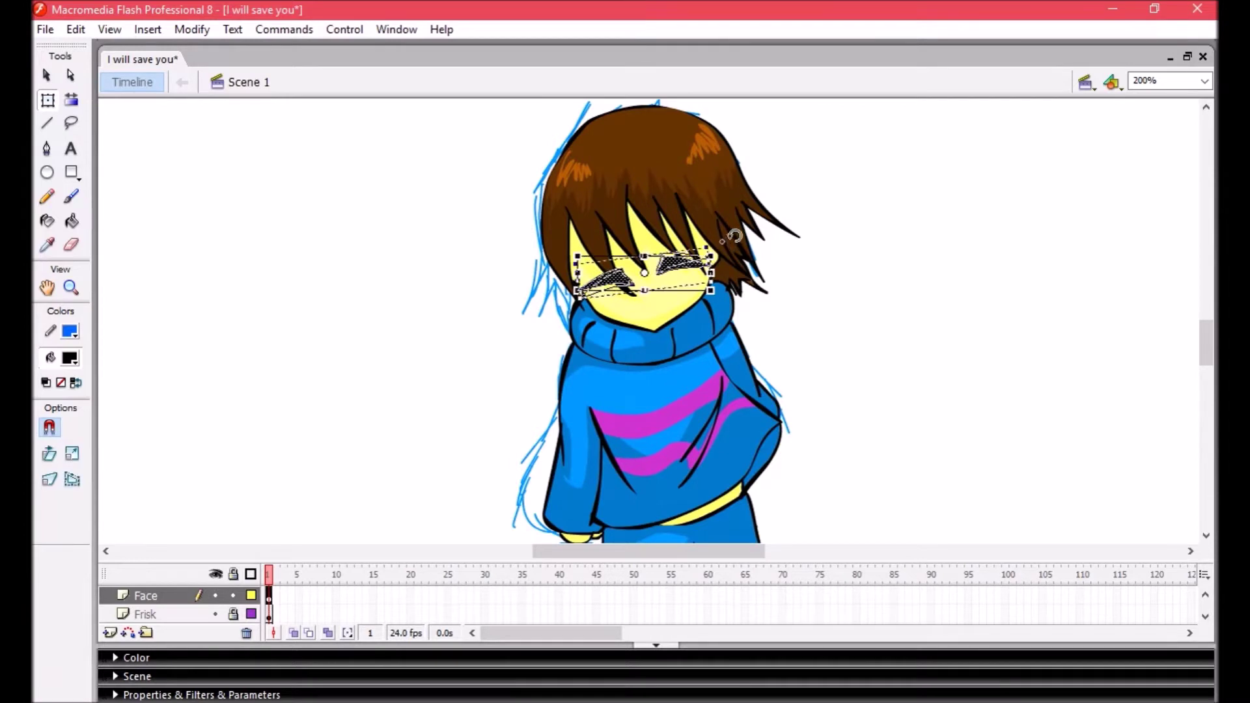
{"action": "left_click_drag", "start_coordinate": [760, 273], "coordinate": [516, 217]}
{"action": "left_click", "coordinate": [709, 204]}
Brush thin black brow lines above both closed eyes at 400% zoom
{"action": "left_click", "coordinate": [1204, 81]}
{"action": "left_click", "coordinate": [1168, 162]}
{"action": "left_click", "coordinate": [716, 205]}
{"action": "left_click", "coordinate": [557, 221]}
{"action": "left_click_drag", "start_coordinate": [611, 245], "coordinate": [592, 262]}
Brush a small mouth below the eyes and adjust the placement of the facial features
{"action": "key", "text": "b"}
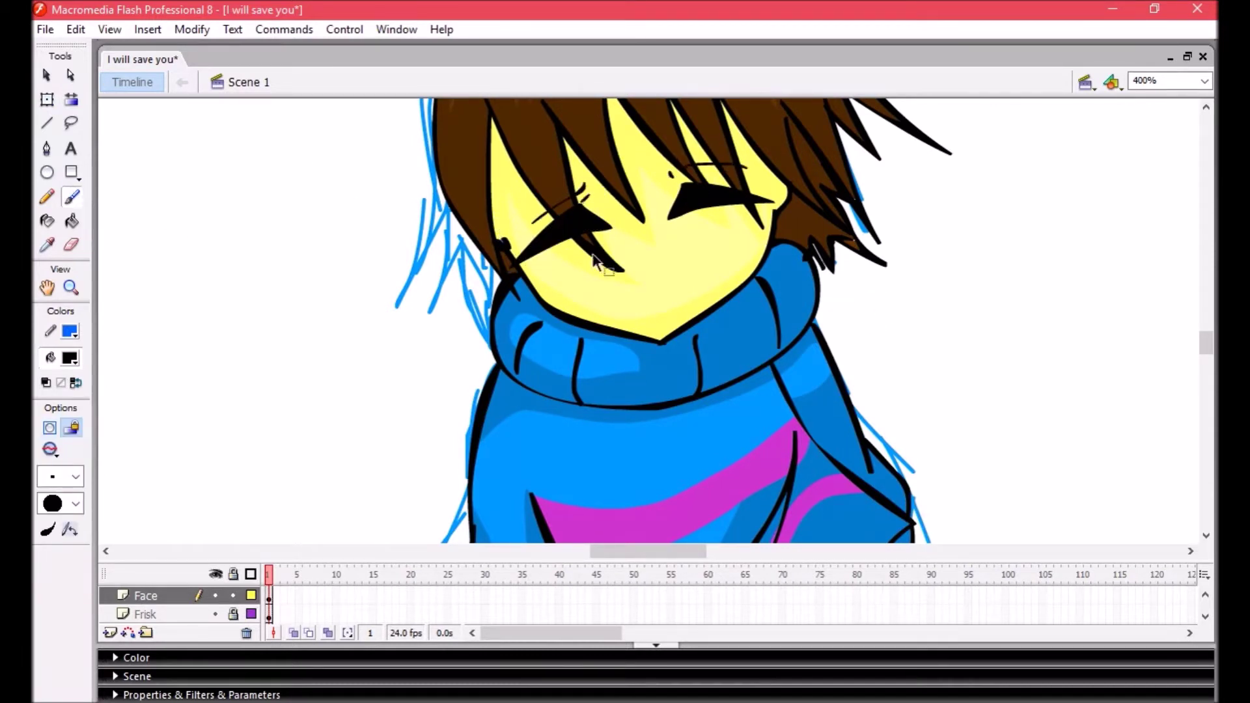
{"action": "scroll", "coordinate": [651, 318], "scroll_direction": "up", "scroll_amount": 3}
{"action": "left_click", "coordinate": [72, 123]}
{"action": "key", "text": "ctrl+a"}
{"action": "left_click", "coordinate": [674, 320]}
{"action": "left_click", "coordinate": [1204, 81]}
{"action": "left_click", "coordinate": [1152, 151]}
{"action": "key", "text": "ctrl+="}
{"action": "scroll", "coordinate": [1206, 332], "scroll_direction": "down", "scroll_amount": 3}
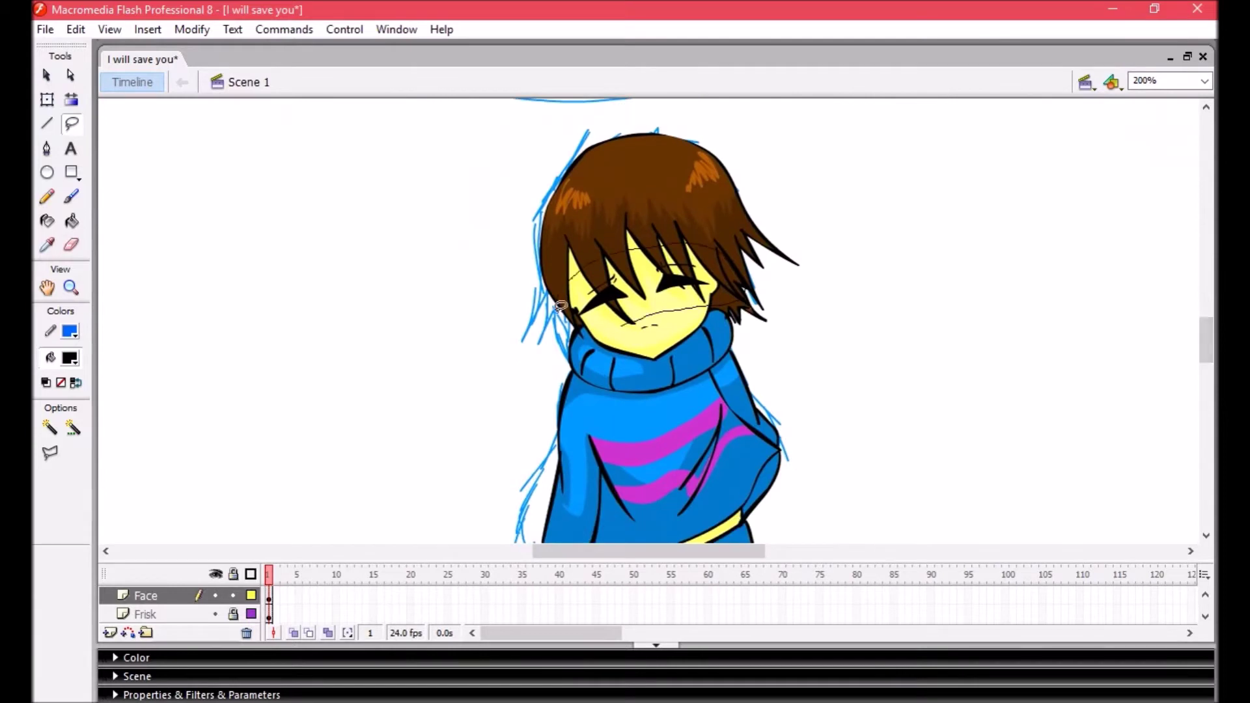
{"action": "key", "text": "ctrl+a"}
{"action": "key", "text": "q"}
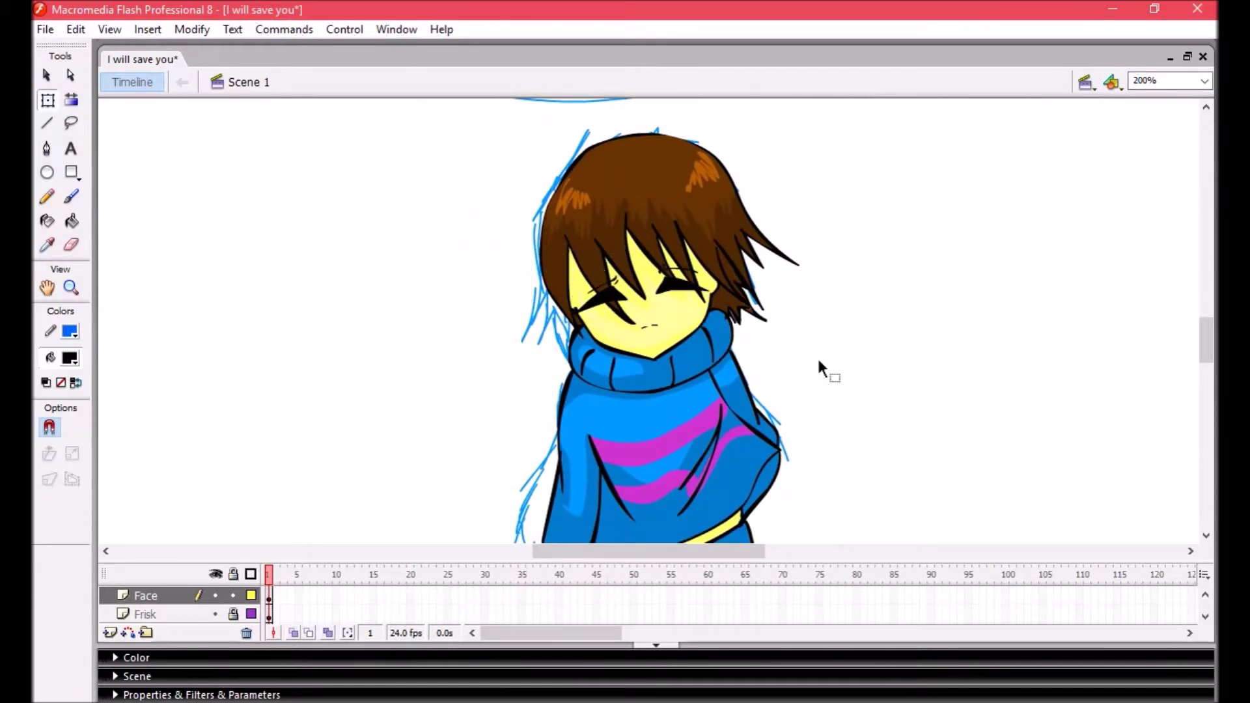
Review the finished character against the whole scene sketch at 100% and full-frame zoom
{"action": "left_click", "coordinate": [1167, 356]}
{"action": "scroll", "coordinate": [1167, 356], "scroll_direction": "down", "scroll_amount": 1}
{"action": "left_click", "coordinate": [1177, 78]}
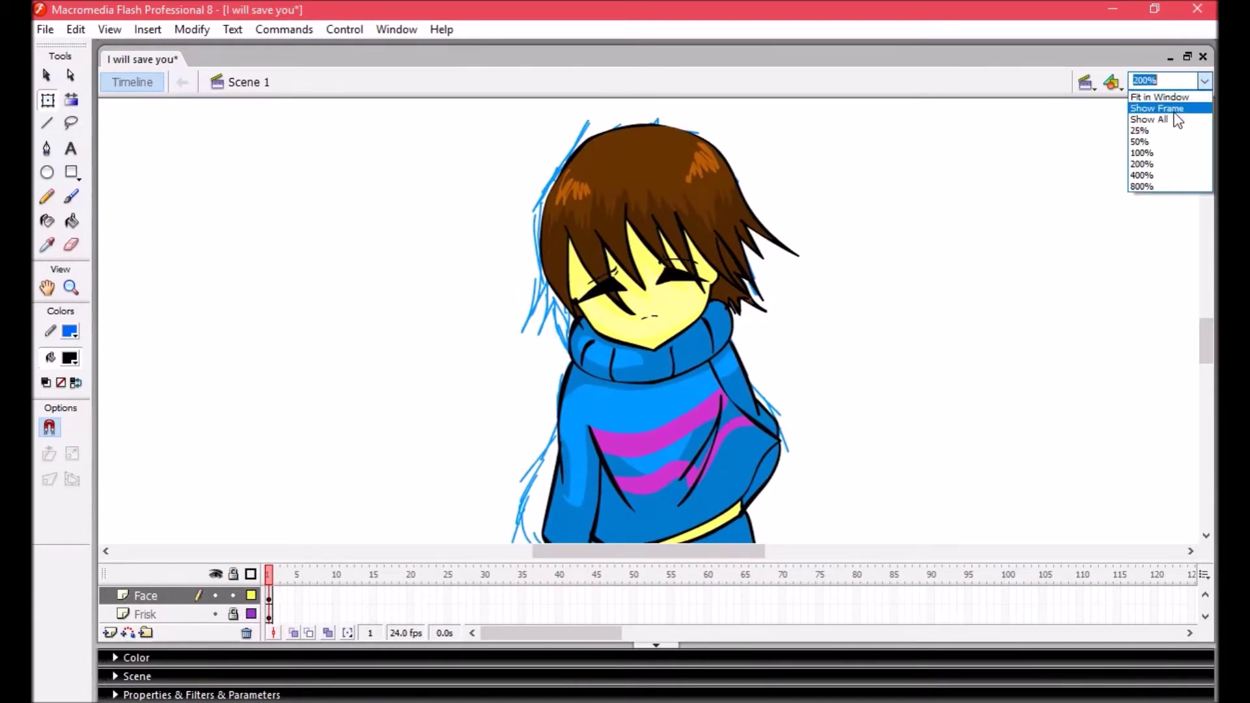
{"action": "left_click", "coordinate": [1171, 111]}
{"action": "left_click", "coordinate": [1204, 81]}
{"action": "left_click", "coordinate": [1165, 150]}
{"action": "scroll", "coordinate": [1206, 336], "scroll_direction": "down", "scroll_amount": 3}
{"action": "scroll", "coordinate": [1206, 336], "scroll_direction": "up", "scroll_amount": 1}
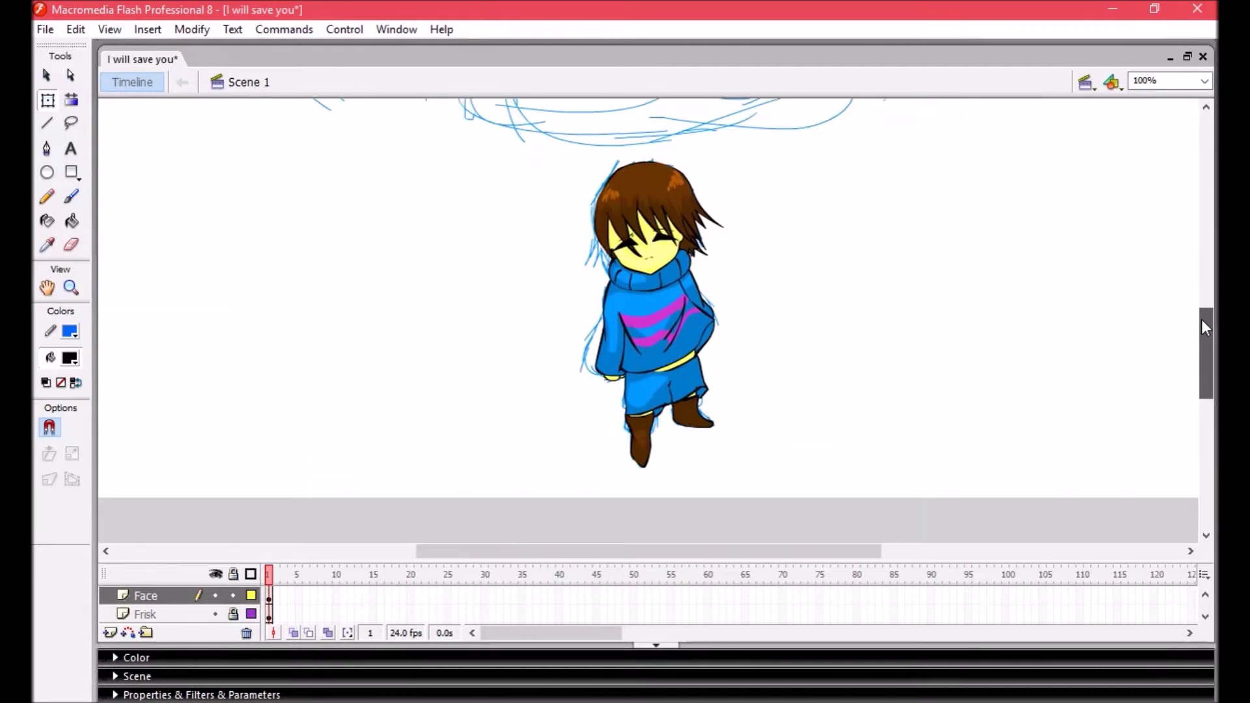
{"action": "left_click", "coordinate": [1204, 81]}
{"action": "left_click", "coordinate": [1172, 111]}
{"action": "left_click", "coordinate": [1205, 81]}
{"action": "left_click", "coordinate": [1166, 153]}
{"action": "left_click", "coordinate": [1204, 81]}
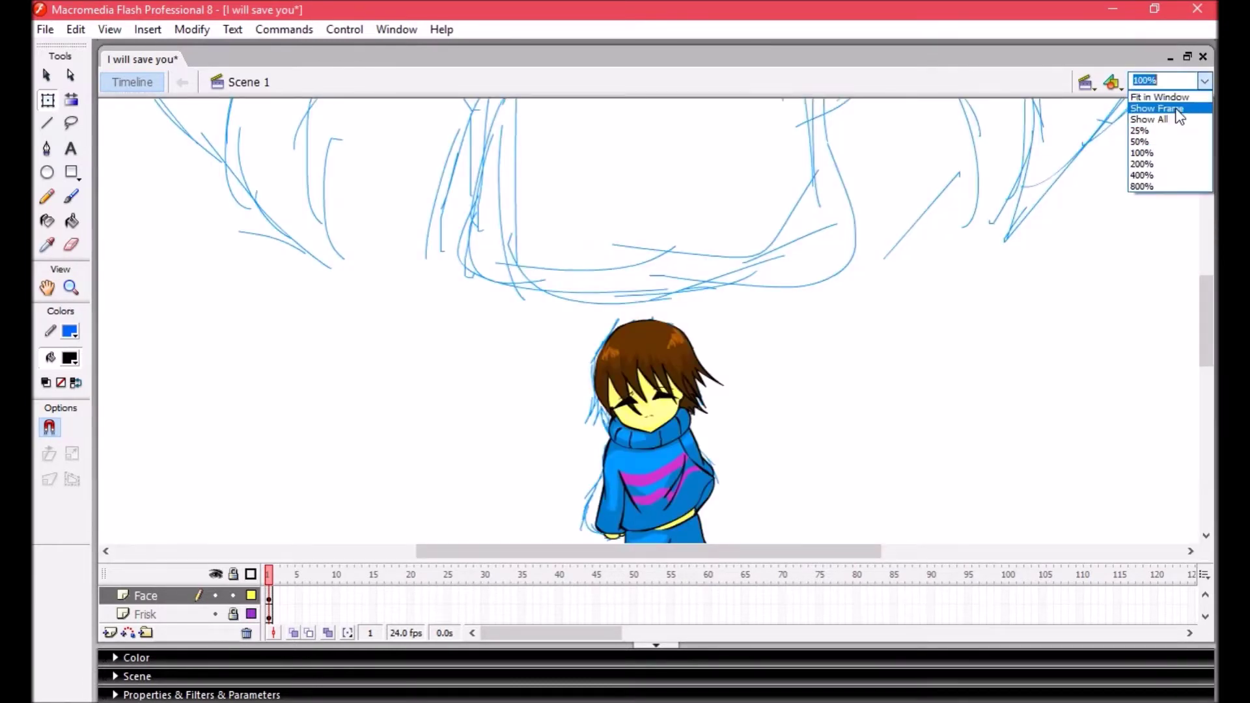
{"action": "left_click", "coordinate": [1165, 92]}
Select the whole character with its face and move it slightly lower on the stage
{"action": "left_click_drag", "start_coordinate": [589, 312], "coordinate": [732, 516]}
{"action": "left_click", "coordinate": [571, 301]}
{"action": "left_click", "coordinate": [146, 595]}
{"action": "left_click", "coordinate": [145, 614]}
Name the new layer above Face Shadow and lock the Face and Frisk layers
{"action": "left_click_drag", "start_coordinate": [229, 451], "coordinate": [182, 452]}
{"action": "left_click", "coordinate": [153, 482]}
{"action": "double_click", "coordinate": [153, 482]}
{"action": "type", "text": "Sha"}
{"action": "left_click", "coordinate": [71, 196]}
{"action": "left_click_drag", "start_coordinate": [233, 499], "coordinate": [233, 518]}
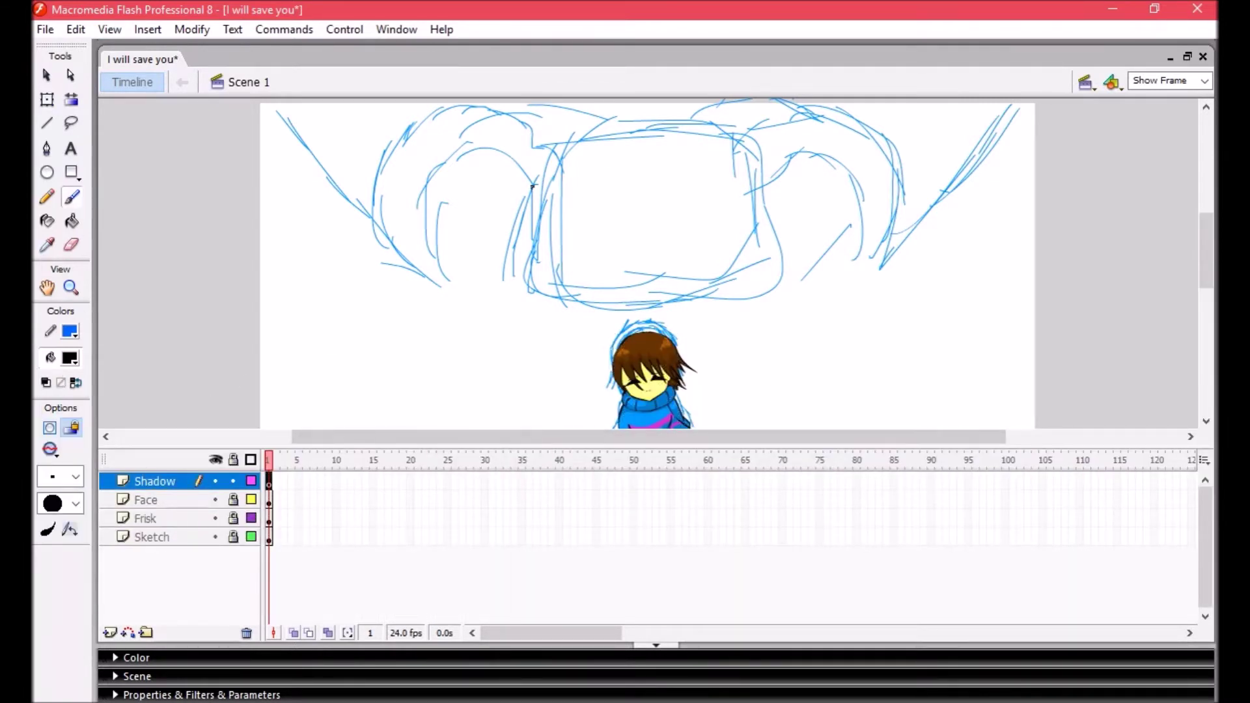
Brush the large shadow figure's black outline over the sketch, with two oval eyes, rounded humps and slanted outer edges
{"action": "mouse_move", "coordinate": [534, 185]}
{"action": "left_mouse_down"}
{"action": "mouse_move", "coordinate": [439, 211]}
{"action": "mouse_move", "coordinate": [525, 279]}
{"action": "left_mouse_up"}
{"action": "scroll", "coordinate": [1047, 256], "scroll_direction": "up", "scroll_amount": 3}
{"action": "left_click_drag", "start_coordinate": [536, 151], "coordinate": [614, 210]}
{"action": "key", "text": "ctrl+z"}
{"action": "left_click_drag", "start_coordinate": [388, 201], "coordinate": [373, 301]}
{"action": "left_click_drag", "start_coordinate": [711, 207], "coordinate": [941, 285]}
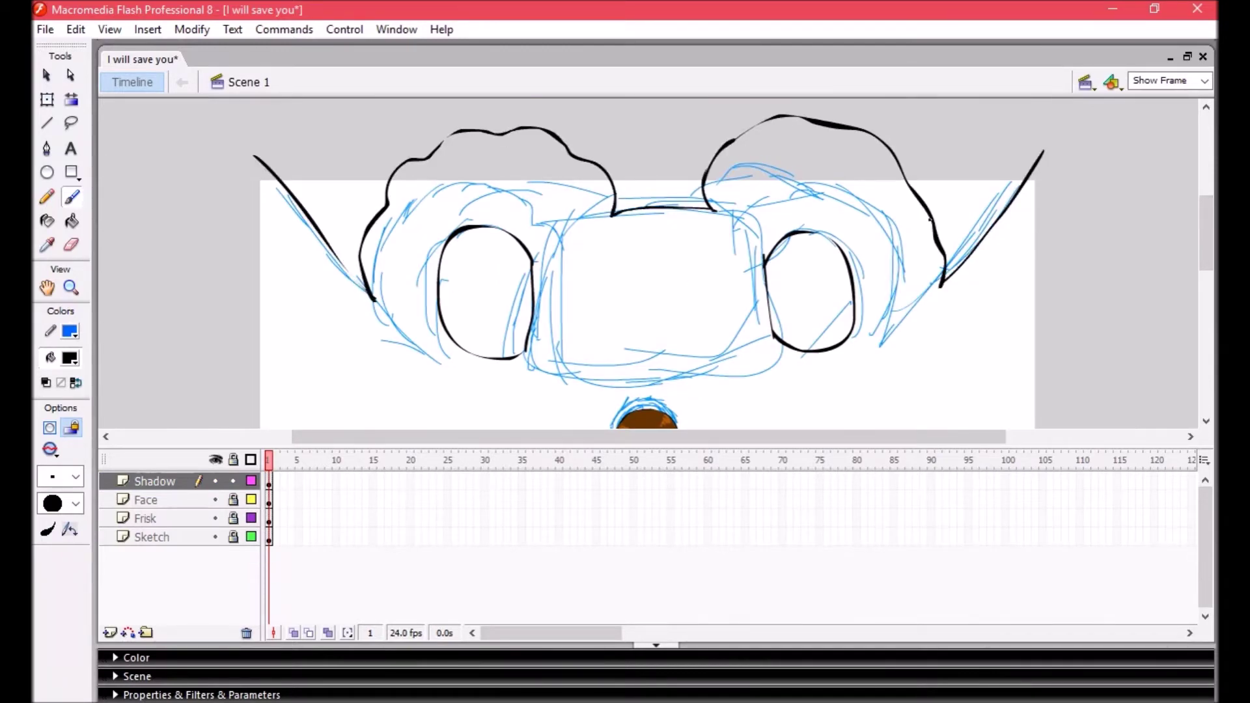
At 50% zoom, extend the outline around the outside of the stage into a closed shape and fill it with black
{"action": "left_click", "coordinate": [1165, 80]}
{"action": "type", "text": "50"}
{"action": "key", "text": "Return"}
{"action": "mouse_move", "coordinate": [173, 458]}
{"action": "left_mouse_down"}
{"action": "mouse_move", "coordinate": [172, 106]}
{"action": "mouse_move", "coordinate": [172, 458]}
{"action": "left_mouse_up"}
{"action": "mouse_move", "coordinate": [345, 120]}
{"action": "left_mouse_down"}
{"action": "mouse_move", "coordinate": [326, 326]}
{"action": "mouse_move", "coordinate": [953, 113]}
{"action": "left_mouse_up"}
{"action": "key", "text": "k"}
{"action": "scroll", "coordinate": [1206, 311], "scroll_direction": "up", "scroll_amount": 1}
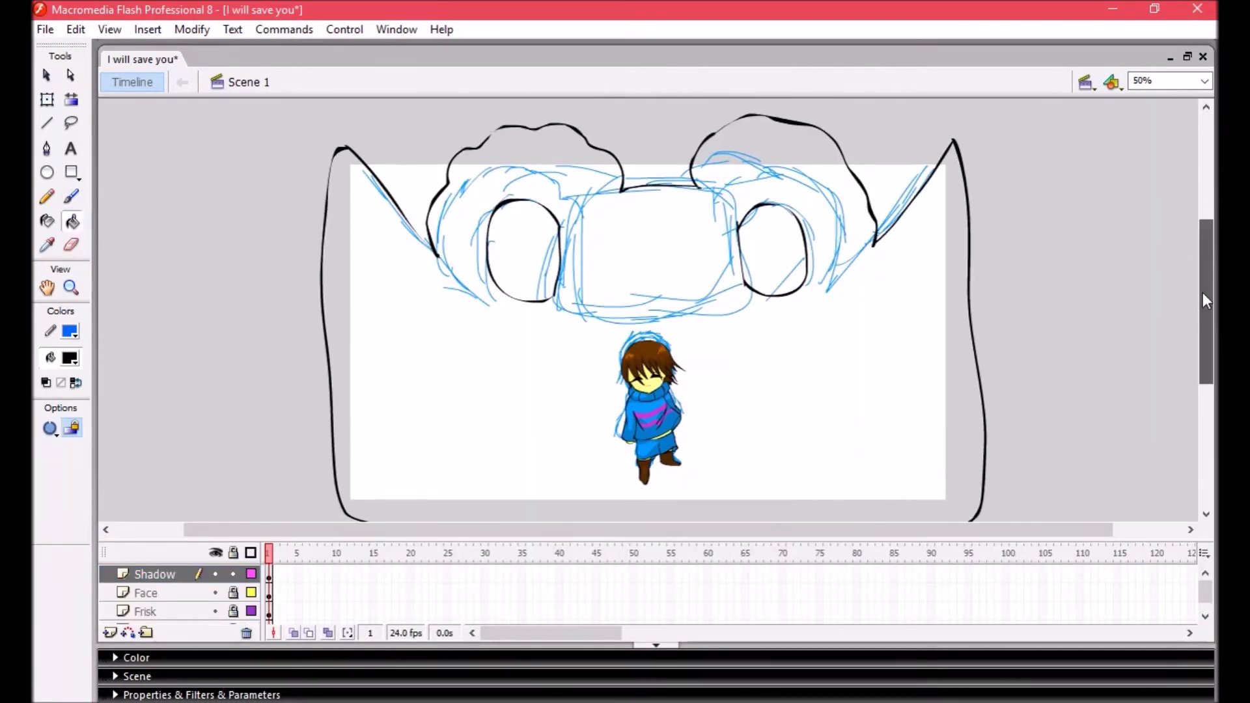
{"action": "left_click", "coordinate": [623, 495]}
Select the entire black shadow shape and convert it to a symbol
{"action": "key", "text": "v"}
{"action": "double_click", "coordinate": [623, 514]}
{"action": "key", "text": "F8"}
{"action": "key", "text": "Return"}
Apply a high-quality Blur filter of 24 to the shadow symbol and set its alpha to 36%
{"action": "left_click", "coordinate": [115, 695]}
{"action": "left_click_drag", "start_coordinate": [346, 615], "coordinate": [362, 561]}
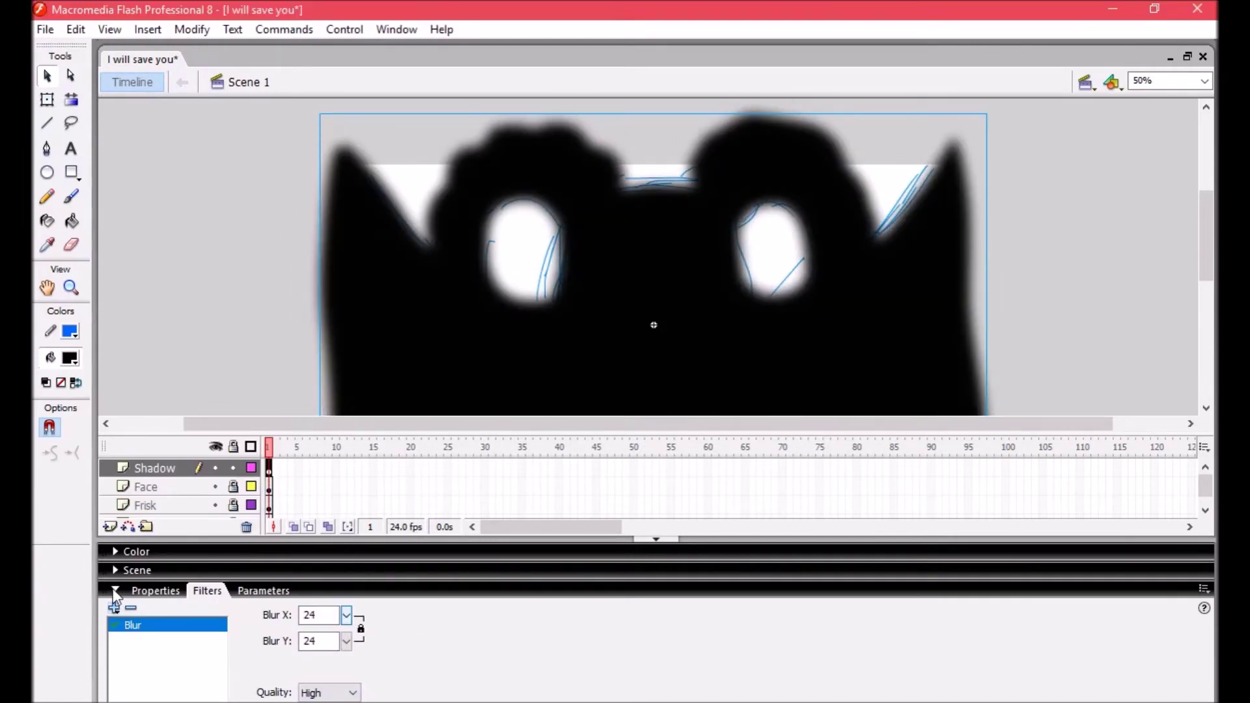
{"action": "left_click", "coordinate": [155, 590]}
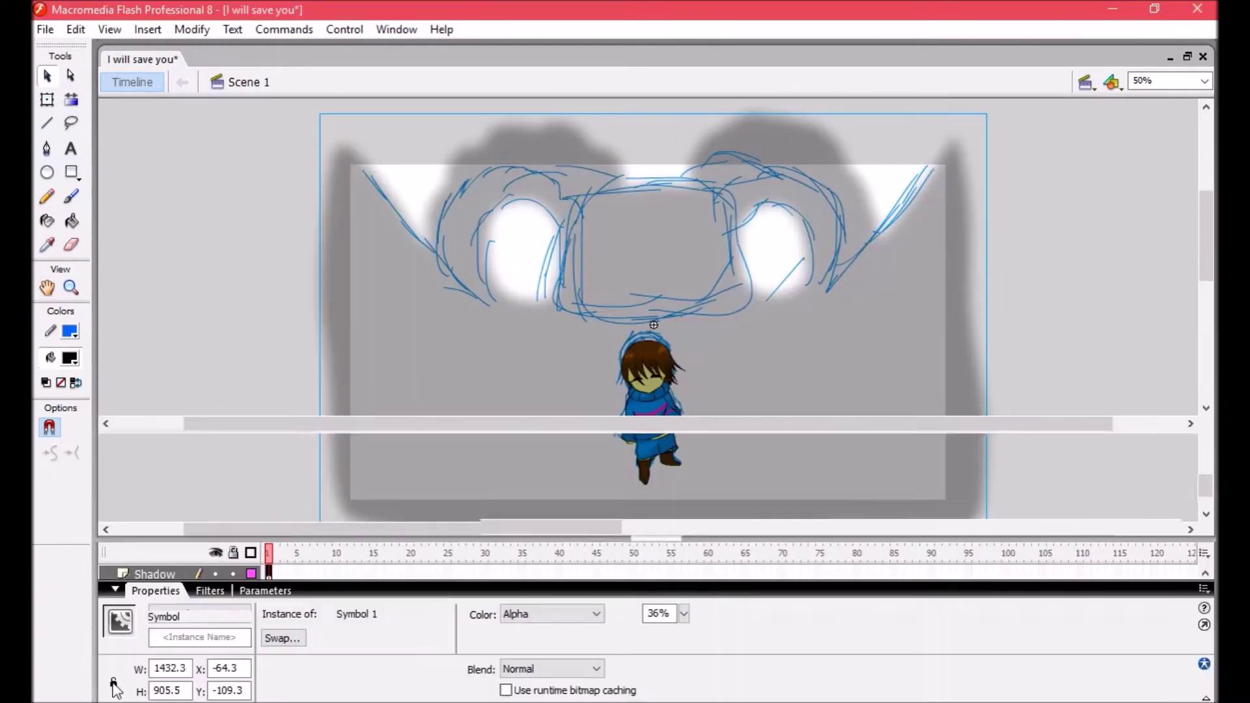
Set the stage background to red and move the shadow figure lower on the stage
{"action": "left_click", "coordinate": [154, 335]}
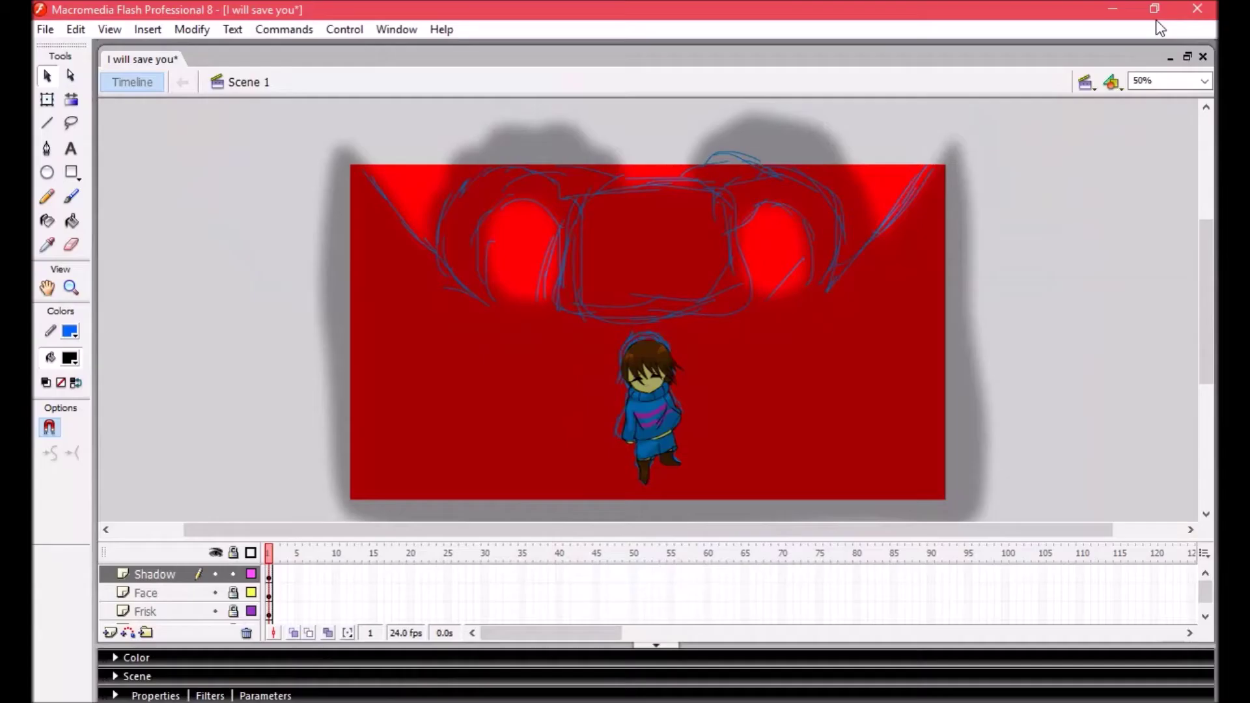
{"action": "left_click", "coordinate": [460, 455]}
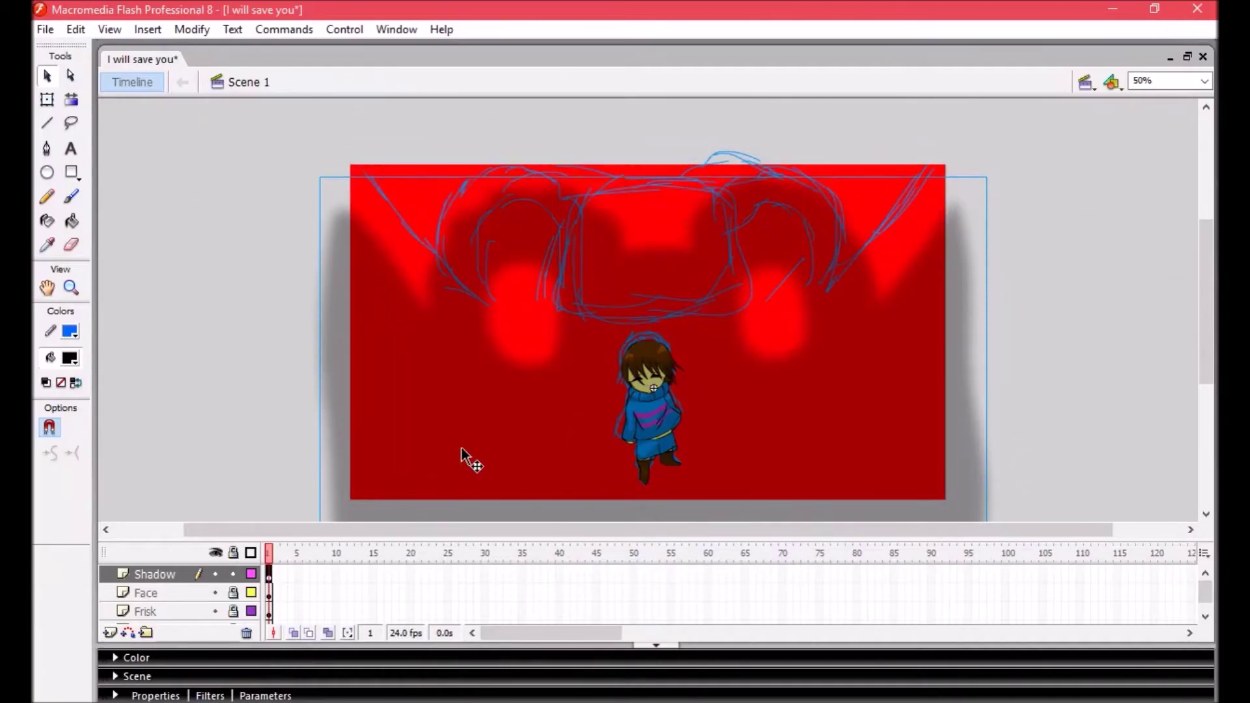
Lock the Shadow layer, unlock the Frisk layer and select all of its character artwork
{"action": "left_click", "coordinate": [233, 573]}
{"action": "left_click", "coordinate": [233, 611]}
{"action": "left_click", "coordinate": [153, 610]}
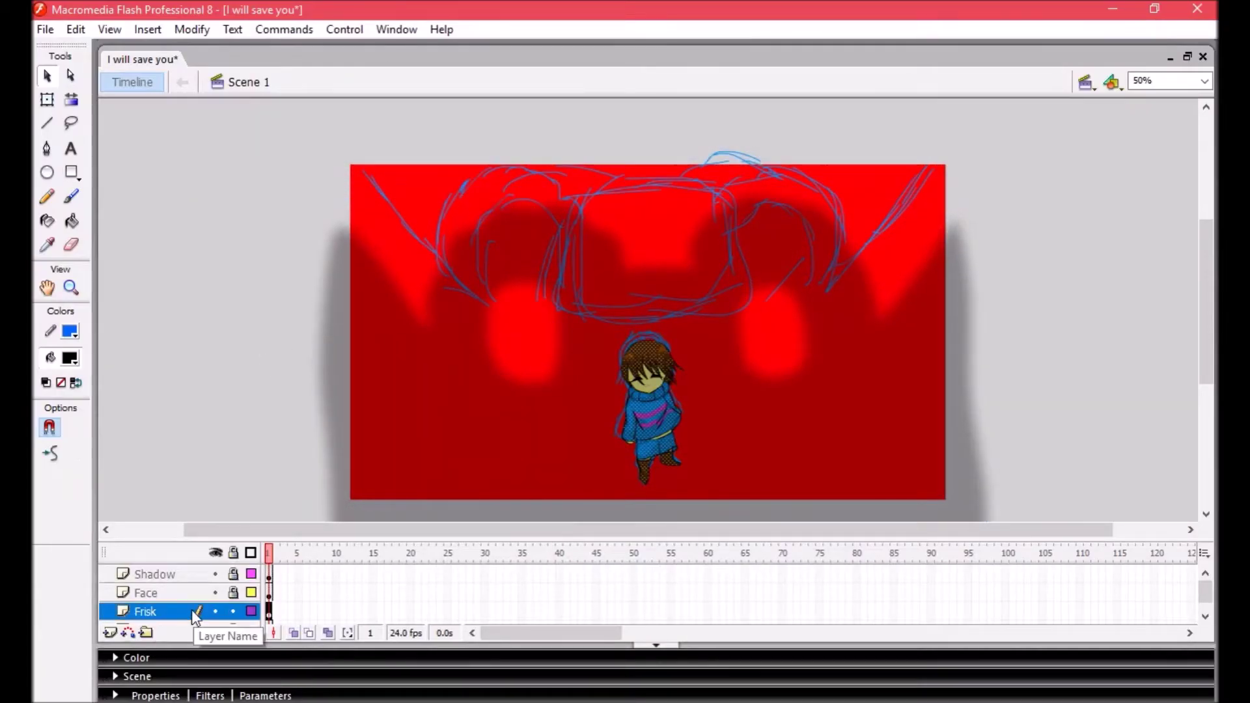
Insert a layer above Shadow and name it Shadow2
{"action": "left_click", "coordinate": [159, 577]}
{"action": "left_click", "coordinate": [109, 632]}
{"action": "double_click", "coordinate": [154, 573]}
{"action": "type", "text": "Shadow2"}
{"action": "key", "text": "Return"}
Place a copy of the character artwork on the Shadow2 layer and convert it to a symbol
{"action": "left_click_drag", "start_coordinate": [154, 574], "coordinate": [154, 590]}
{"action": "key", "text": "F8"}
{"action": "key", "text": "Return"}
Apply a red Glow filter to the character copy with blur 56, strength 100%, high quality, Knockout and Inner glow
{"action": "left_click", "coordinate": [209, 695]}
{"action": "left_click", "coordinate": [114, 608]}
{"action": "left_click", "coordinate": [201, 518]}
{"action": "left_click", "coordinate": [514, 617]}
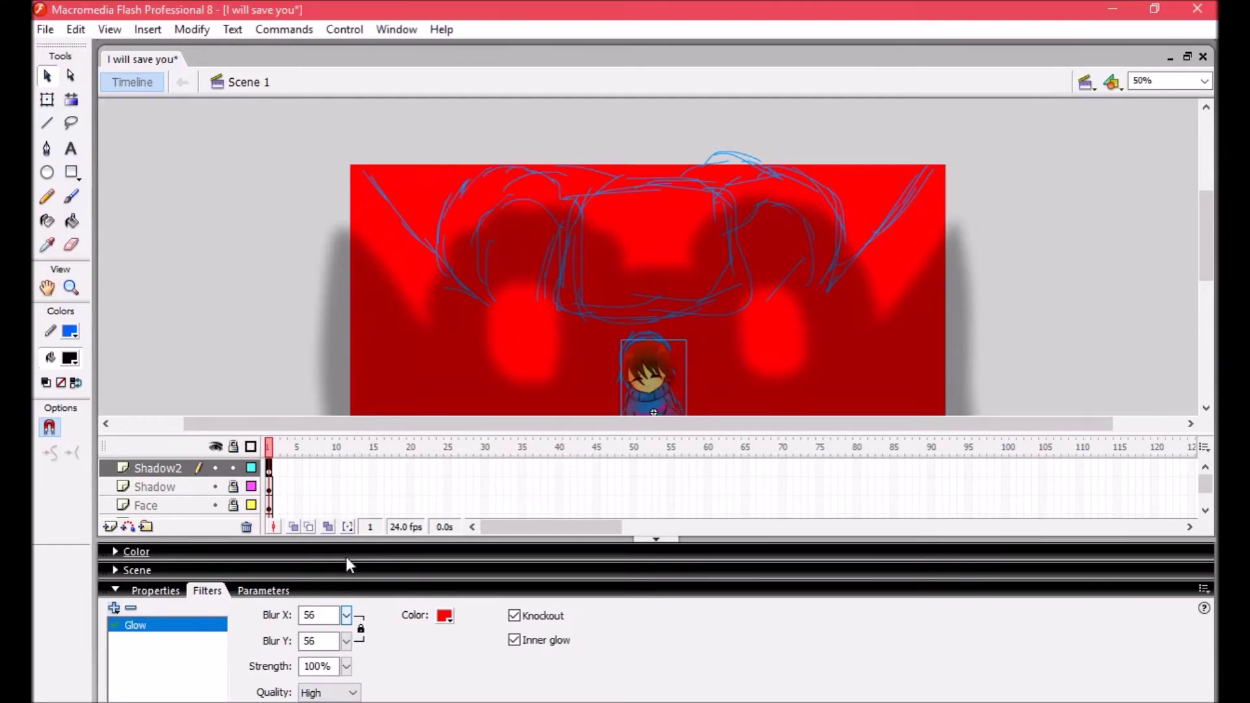
{"action": "left_click", "coordinate": [345, 590]}
Test the movie to preview the lit scene
{"action": "key", "text": "ctrl+Return"}
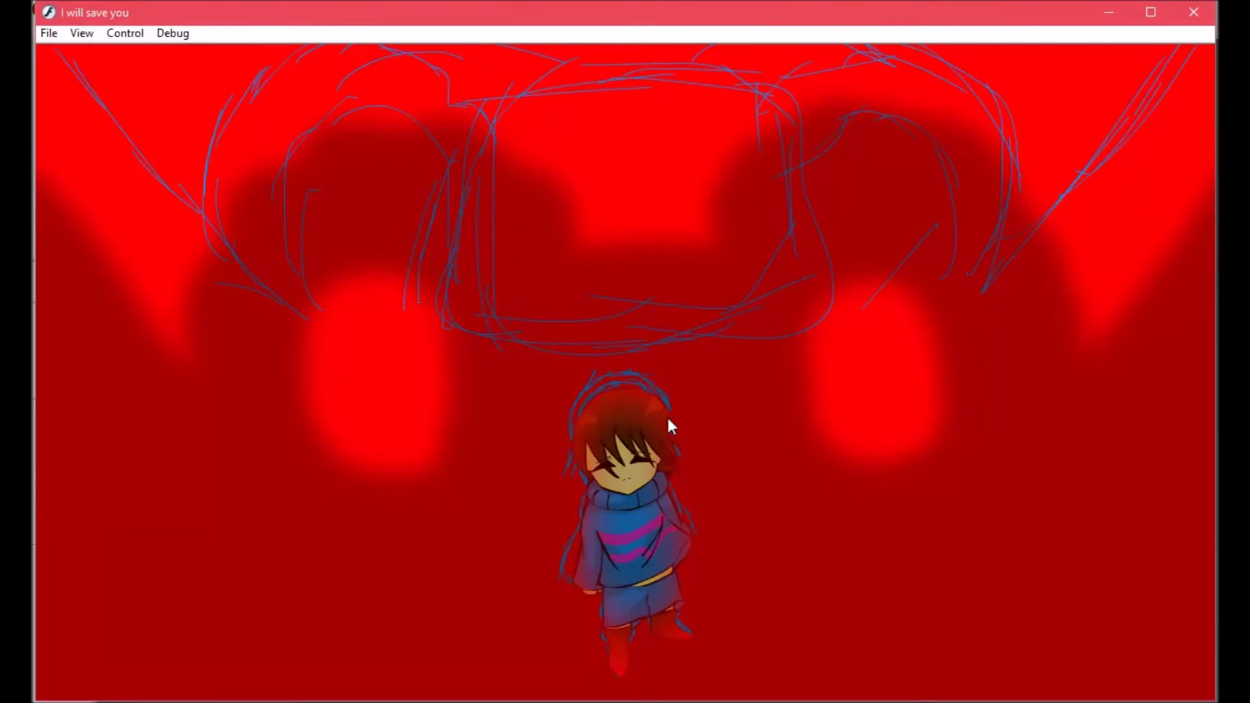
Close the movie preview and delete the Sketch layer with the blue guide lines
{"action": "left_click", "coordinate": [1195, 12]}
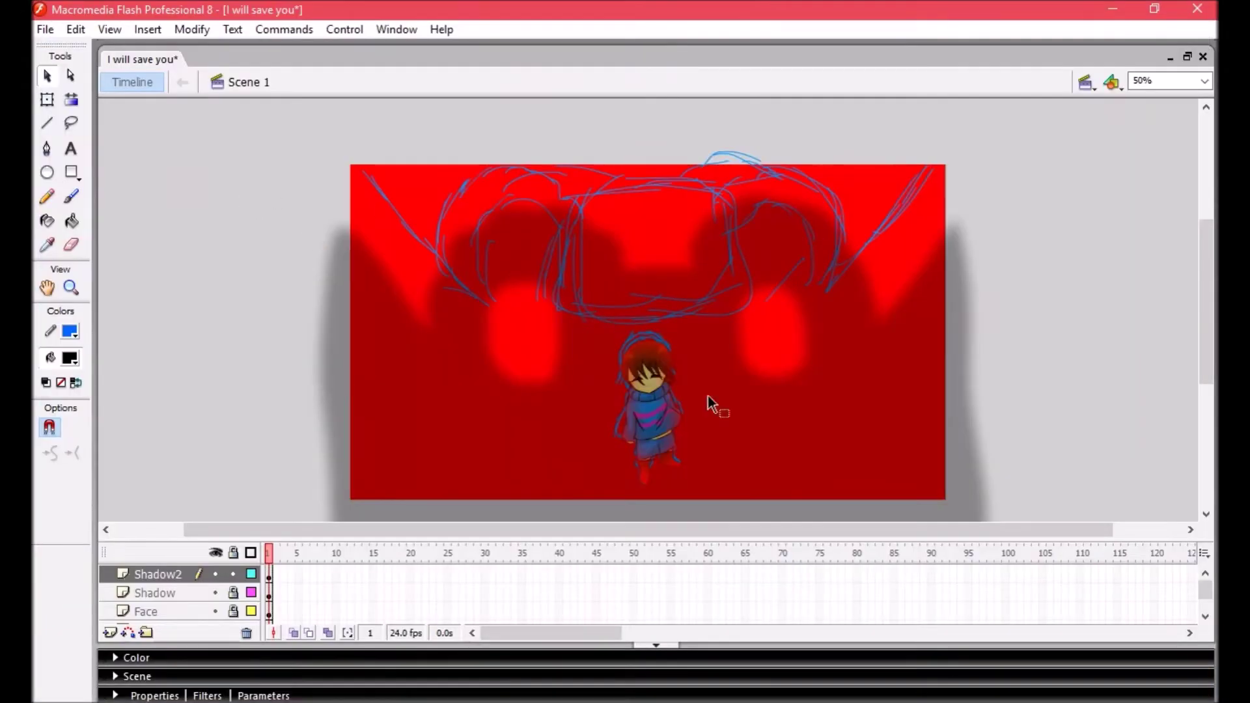
{"action": "scroll", "coordinate": [240, 599], "scroll_direction": "down", "scroll_amount": 3}
{"action": "left_click", "coordinate": [239, 612]}
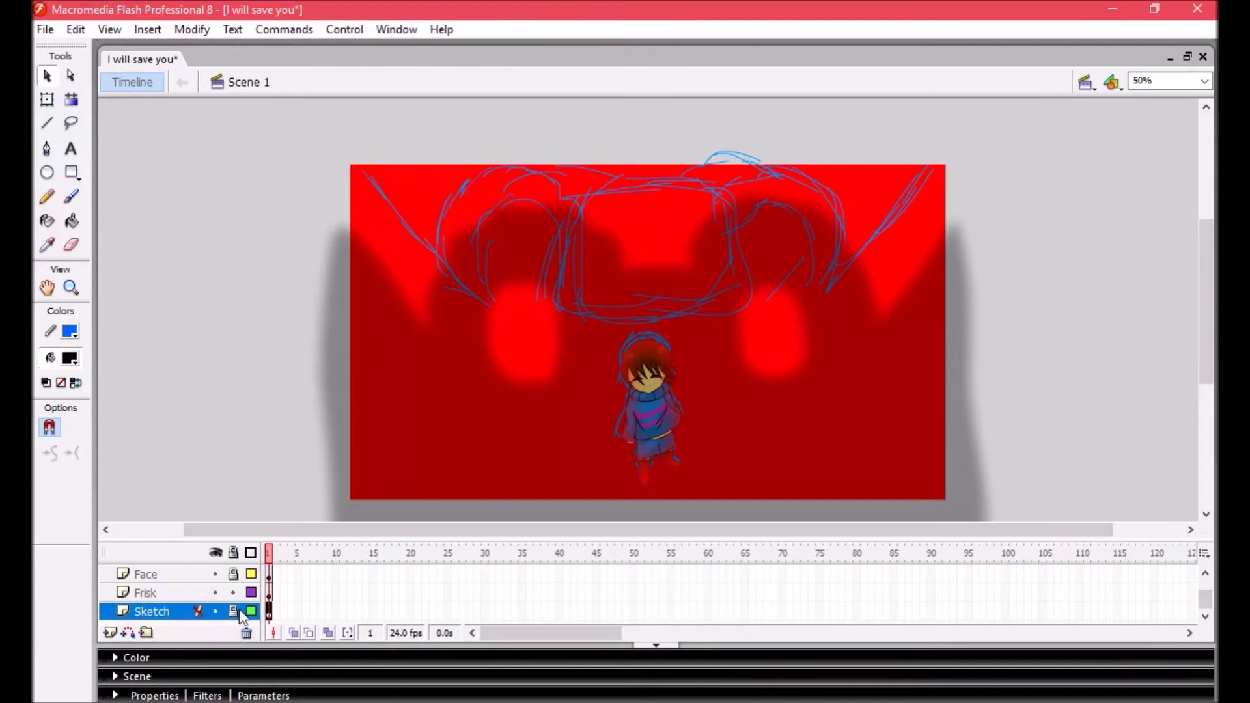
{"action": "left_click", "coordinate": [245, 632]}
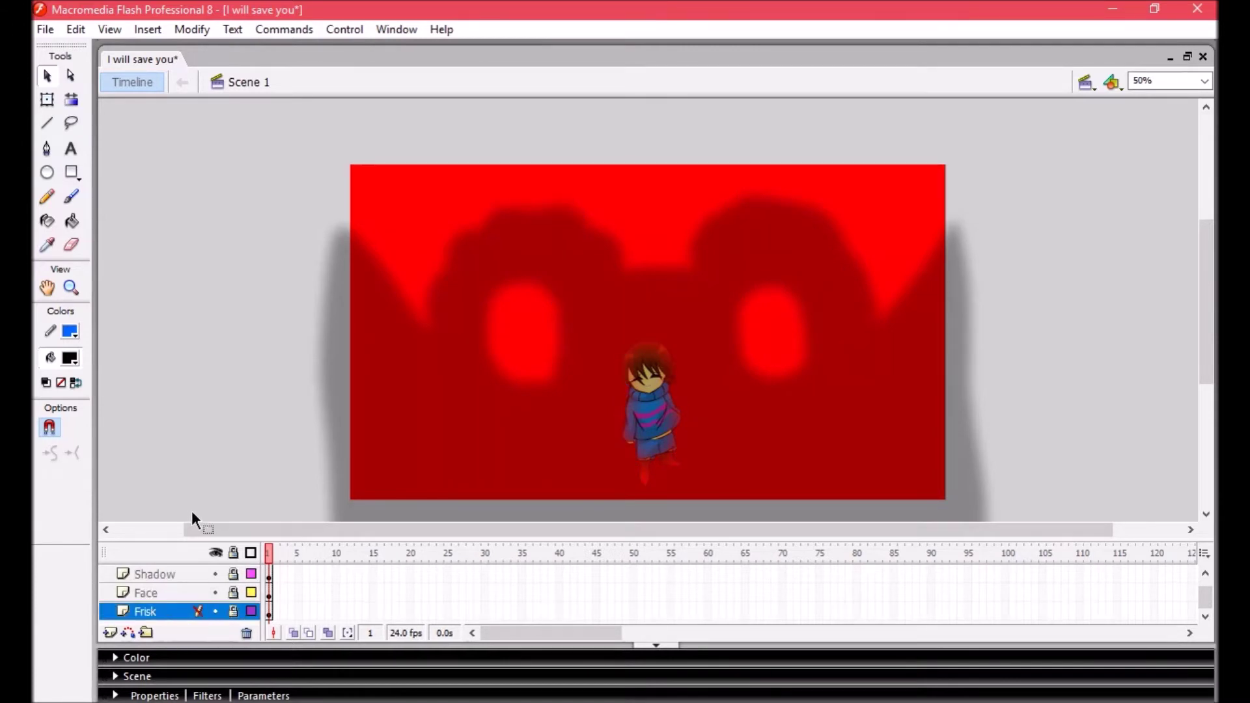
Insert a layer above Shadow2 and name it Souls
{"action": "scroll", "coordinate": [895, 578], "scroll_direction": "up", "scroll_amount": 2}
{"action": "left_click", "coordinate": [109, 633]}
{"action": "double_click", "coordinate": [146, 573]}
{"action": "type", "text": "Souls"}
Draw a small heart outline with the Brush on the empty pasteboard right of the stage and fill it green
{"action": "left_click", "coordinate": [69, 358]}
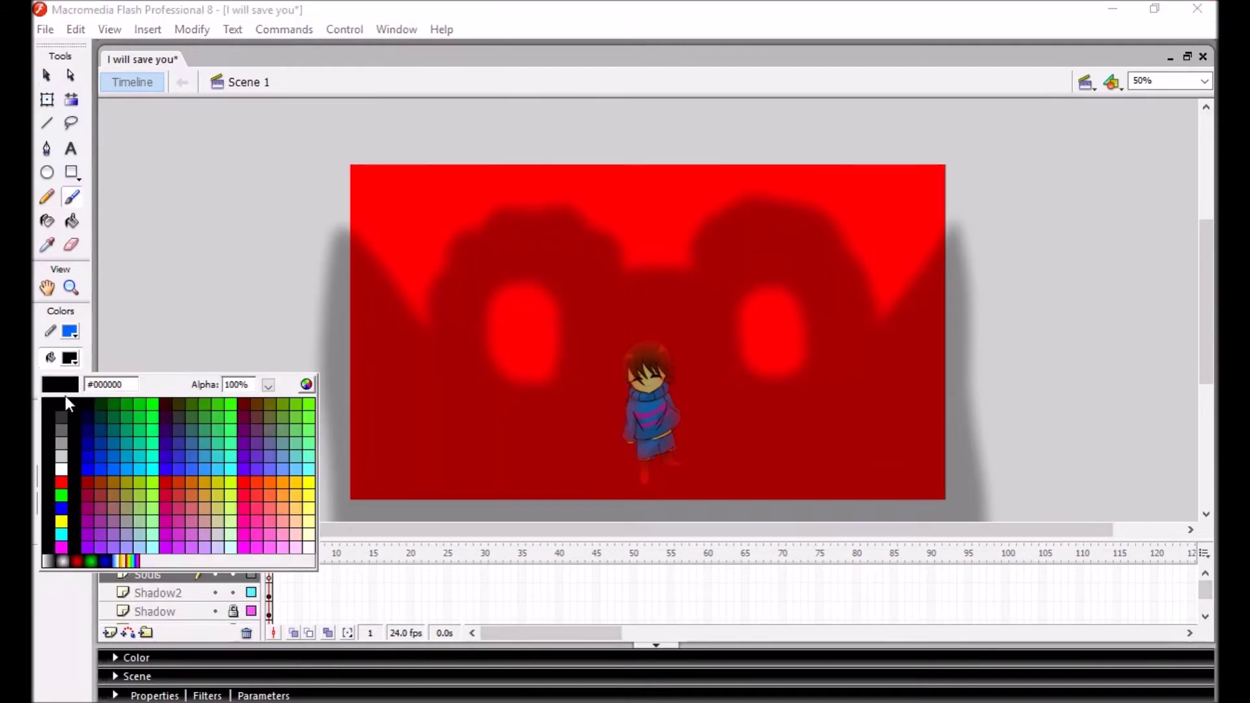
{"action": "left_click", "coordinate": [65, 399]}
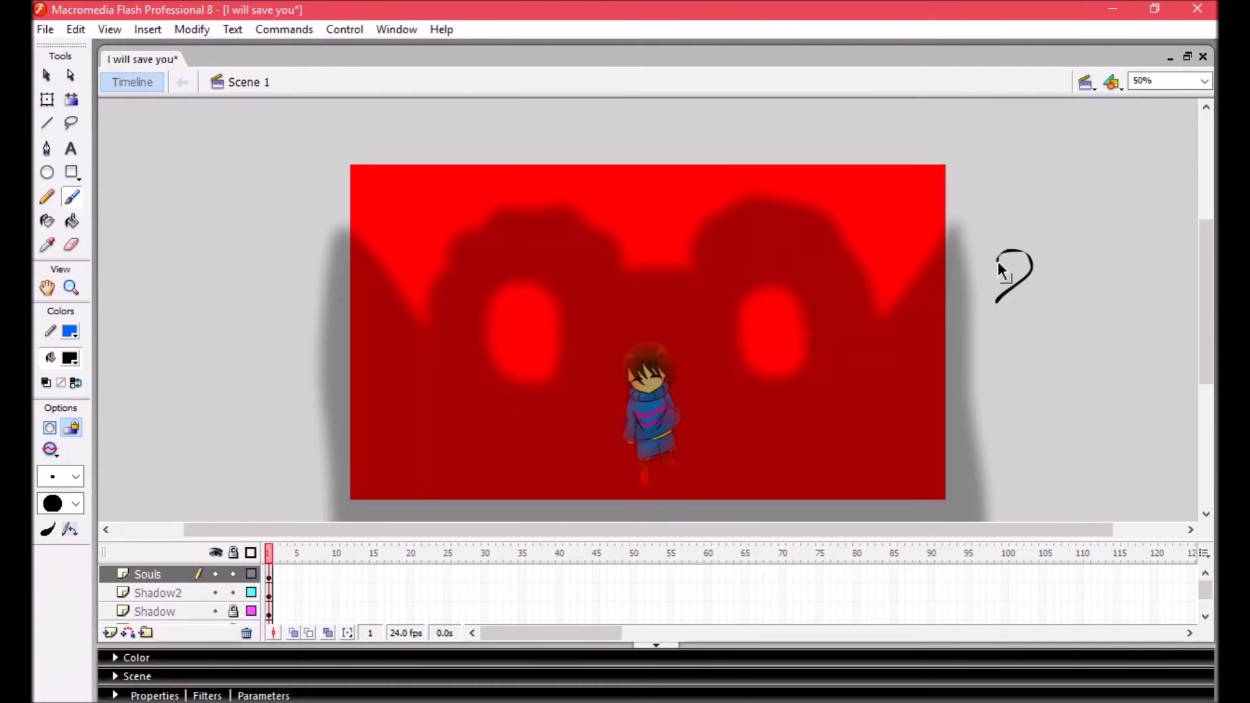
{"action": "key", "text": "e"}
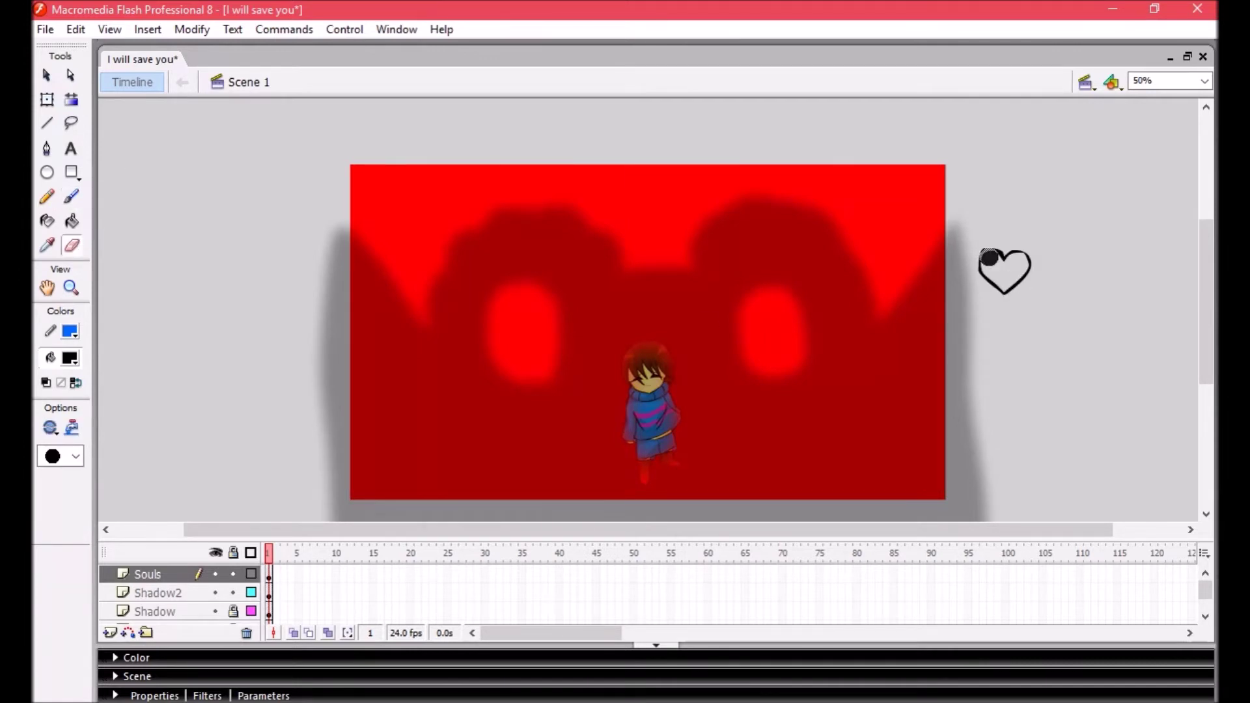
{"action": "key", "text": "q"}
{"action": "left_click", "coordinate": [1017, 273]}
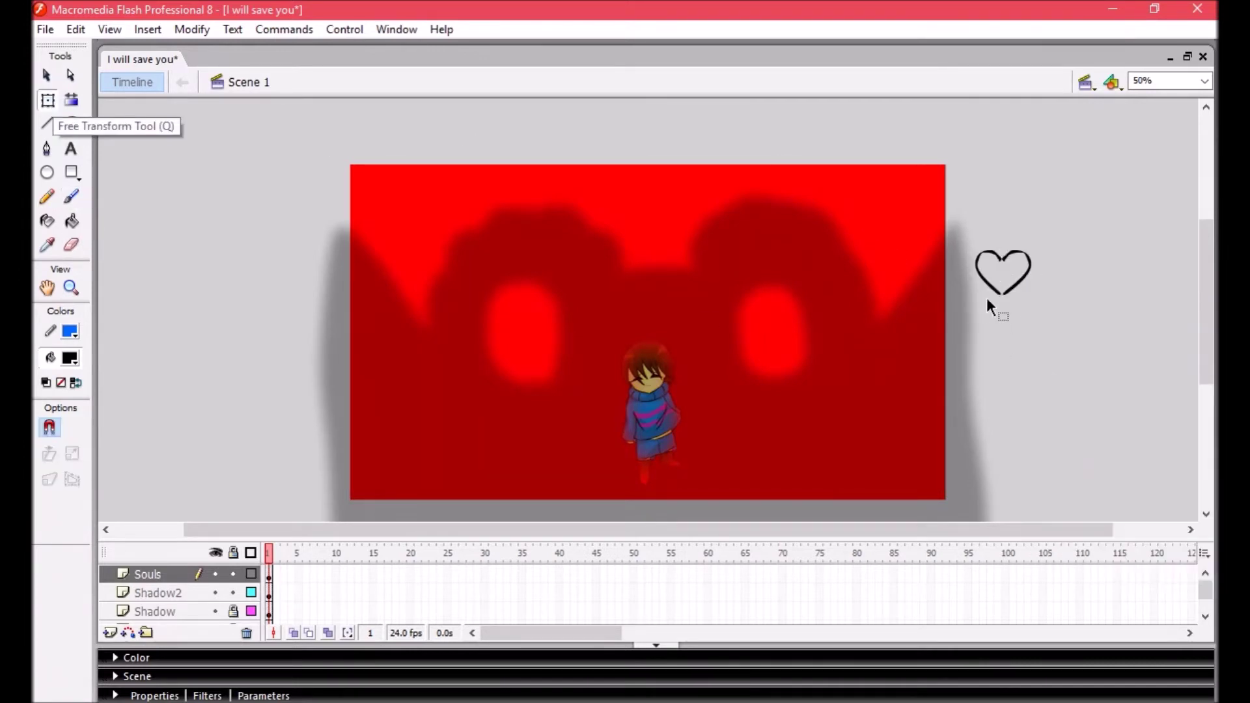
{"action": "left_click", "coordinate": [71, 222]}
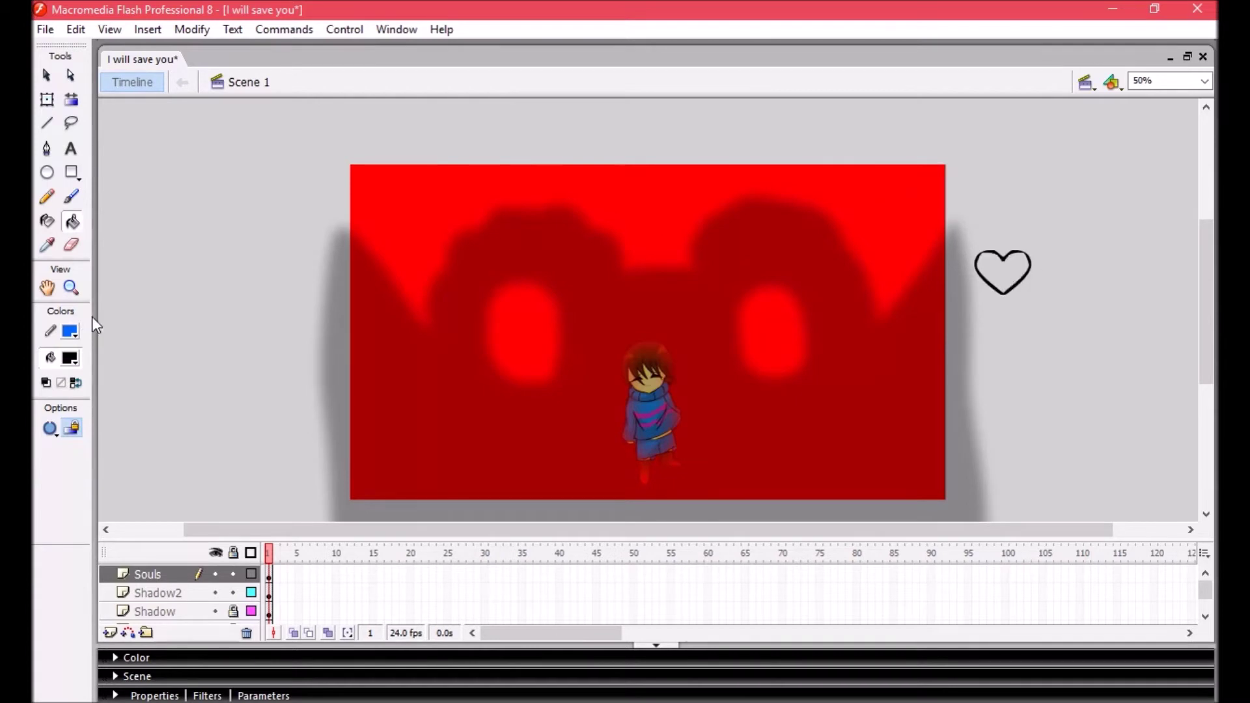
{"action": "left_click", "coordinate": [1002, 274]}
Move the green heart to the pasteboard left of the stage and paste copies of it to make six hearts
{"action": "key", "text": "v"}
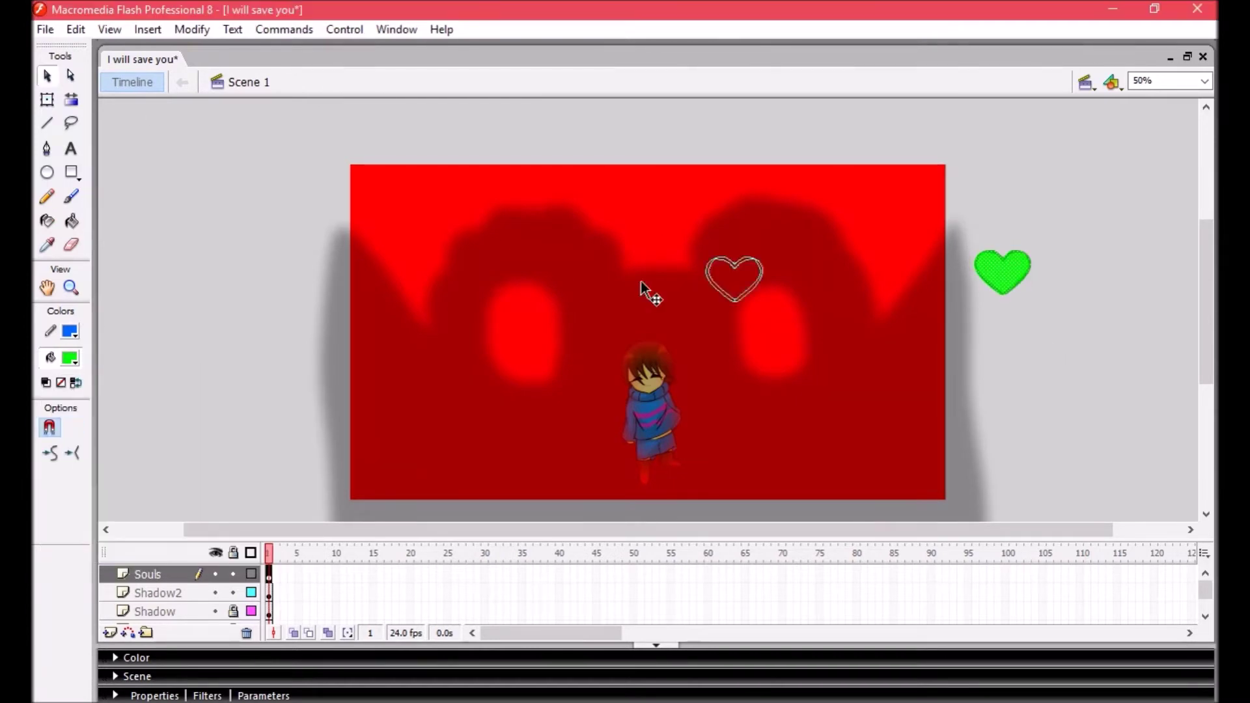
{"action": "left_click_drag", "start_coordinate": [983, 265], "coordinate": [218, 199]}
{"action": "right_click", "coordinate": [229, 209]}
{"action": "left_click", "coordinate": [250, 337]}
{"action": "key", "text": "ctrl+z"}
{"action": "key", "text": "ctrl+v"}
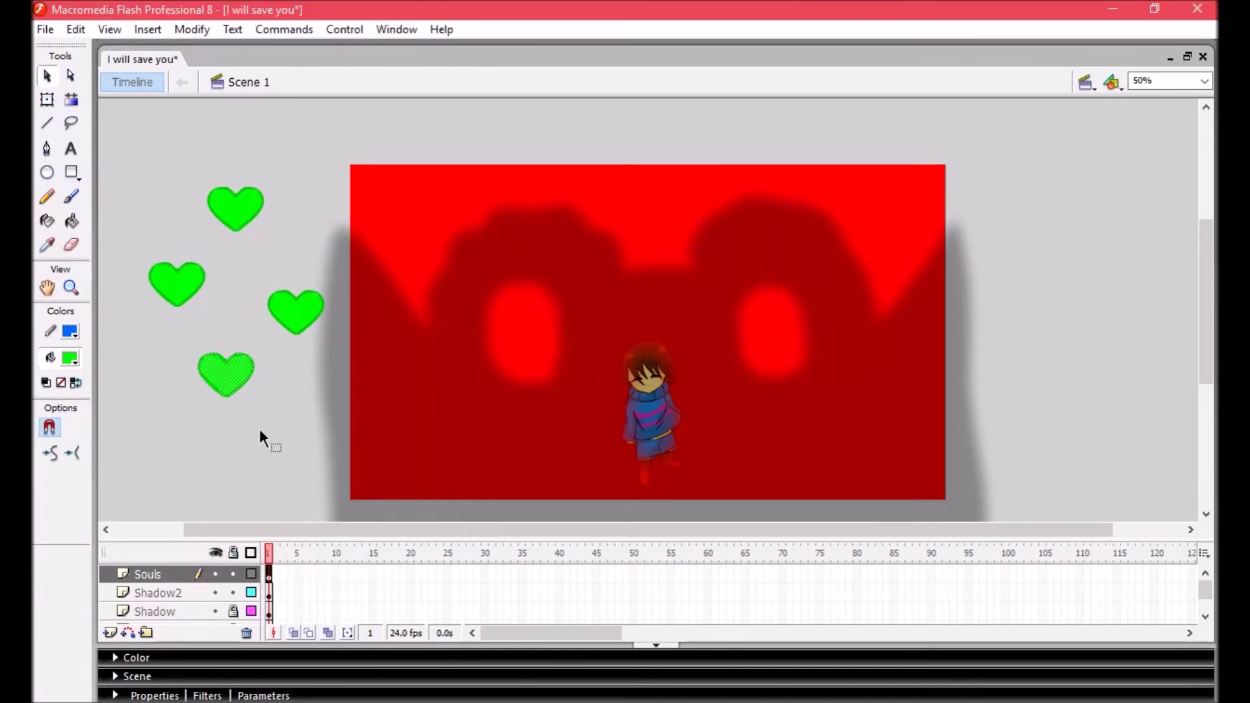
{"action": "key", "text": "ctrl+v"}
{"action": "key", "text": "ctrl+v"}
Recolor one heart and its outline purple and another heart light blue with the Paint Bucket
{"action": "left_click", "coordinate": [70, 358]}
{"action": "left_click", "coordinate": [115, 532]}
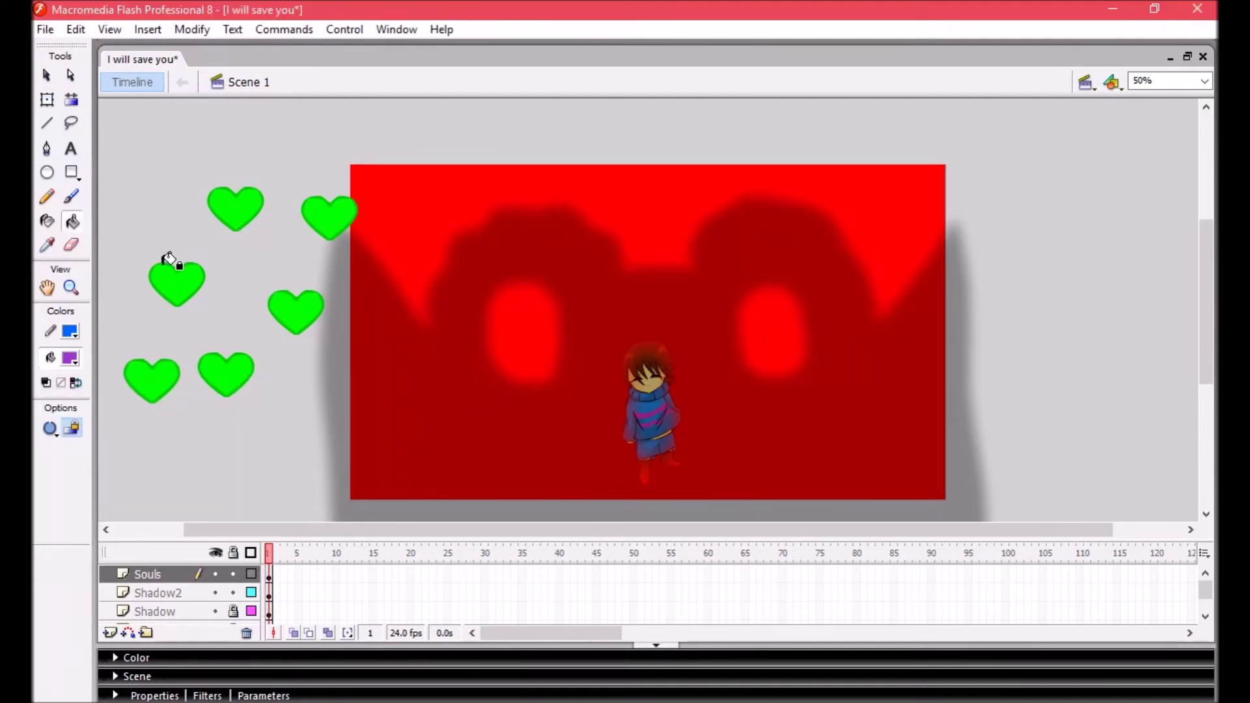
{"action": "left_click", "coordinate": [157, 265]}
{"action": "left_click", "coordinate": [70, 358]}
{"action": "left_click", "coordinate": [98, 417]}
{"action": "left_click", "coordinate": [140, 391]}
Recolor three more hearts and their outlines yellow, orange and dark blue, leaving the sixth one green
{"action": "left_click", "coordinate": [70, 358]}
{"action": "left_click", "coordinate": [106, 482]}
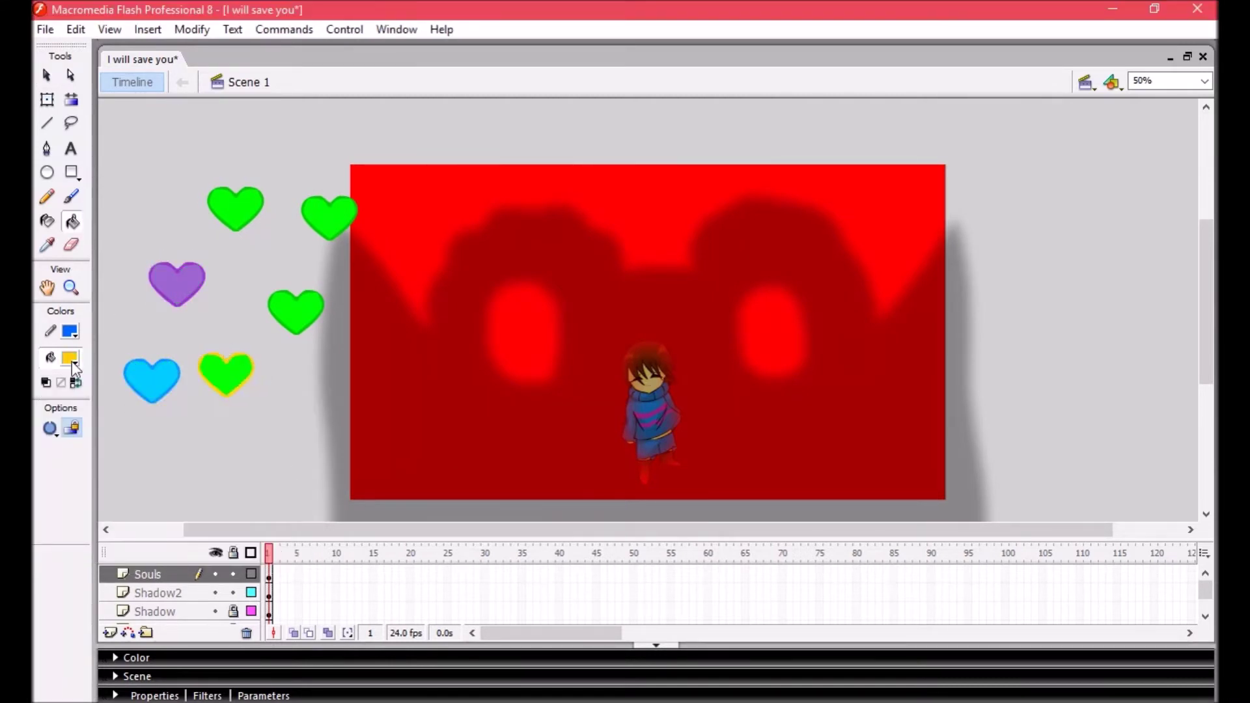
{"action": "left_click", "coordinate": [70, 358]}
{"action": "left_click", "coordinate": [271, 479]}
{"action": "left_click", "coordinate": [286, 304]}
{"action": "left_click", "coordinate": [69, 358]}
{"action": "left_click", "coordinate": [103, 463]}
{"action": "left_click", "coordinate": [328, 211]}
{"action": "left_click", "coordinate": [70, 358]}
{"action": "left_click", "coordinate": [106, 449]}
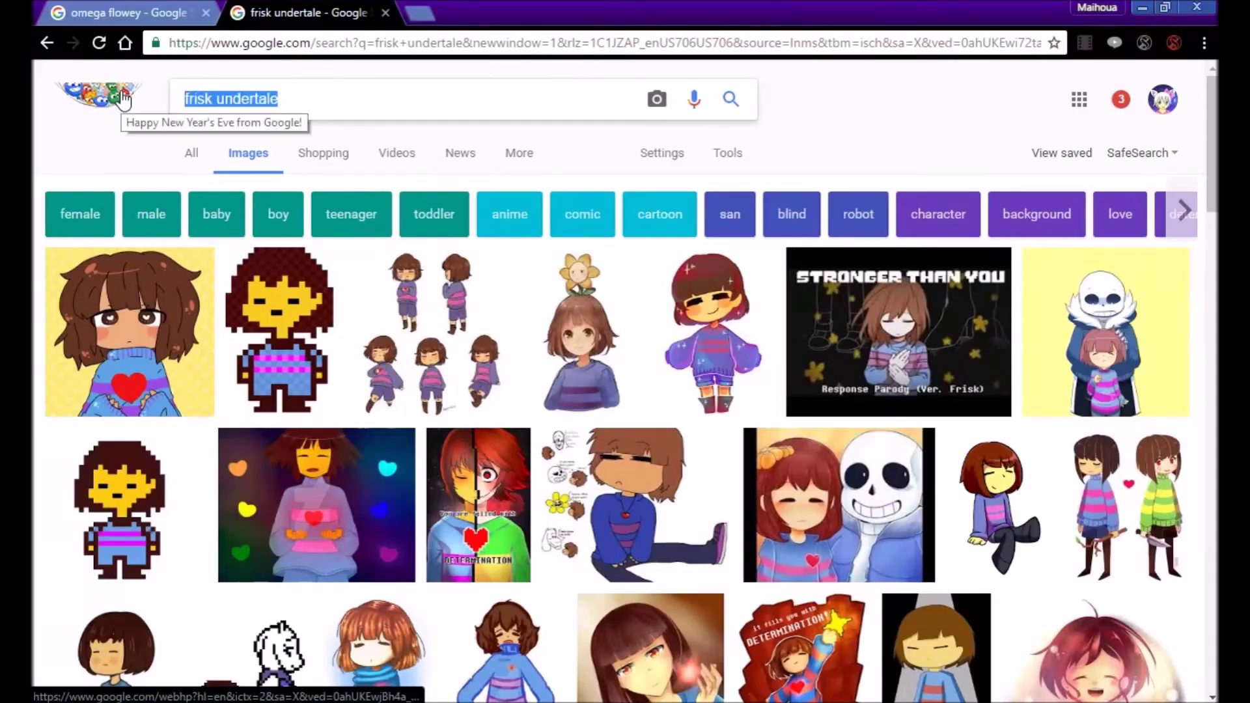
Switch to the browser and search Google Images for "six human souls" to check the soul colors
{"action": "type", "text": "six human souls"}
{"action": "key", "text": "Return"}
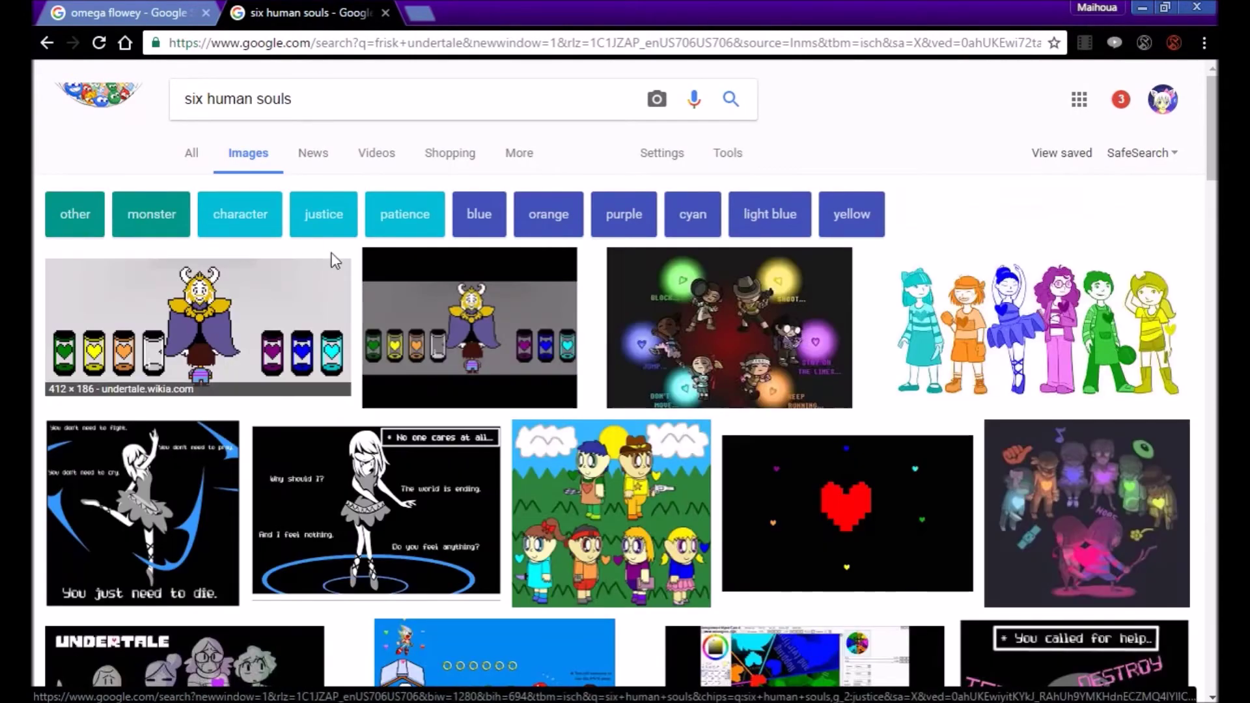
{"action": "left_click", "coordinate": [826, 319]}
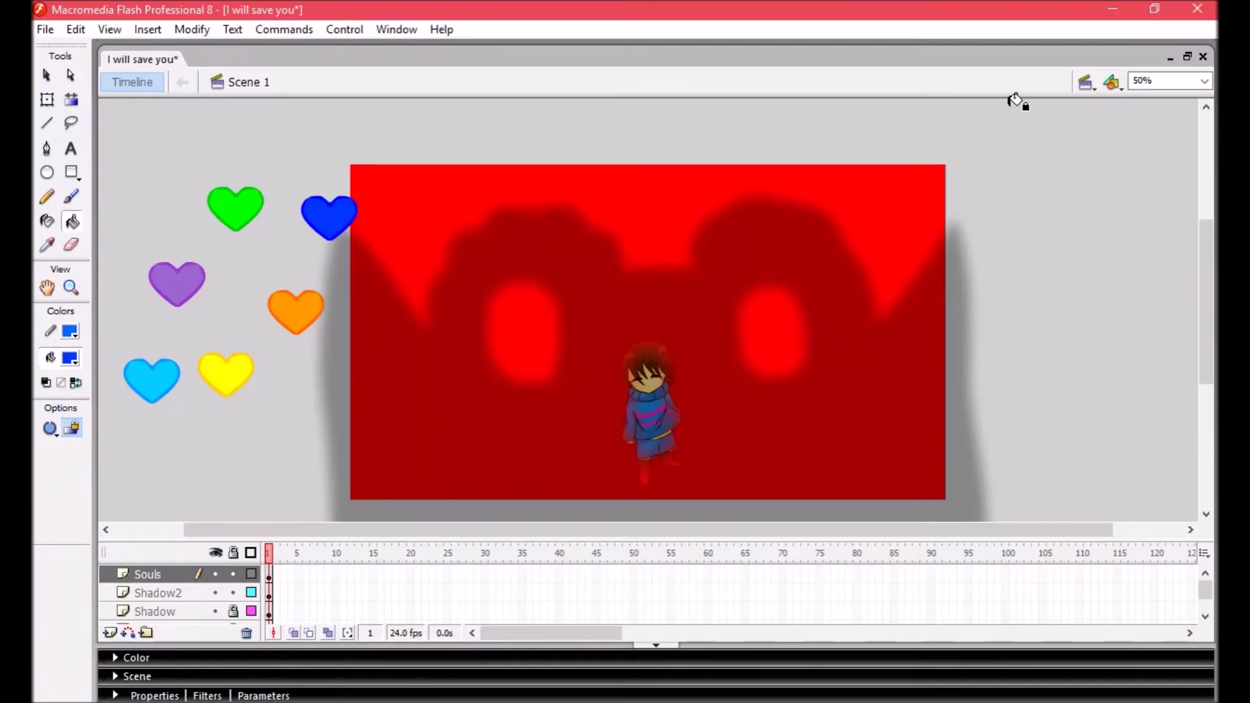
Move all six colored hearts from the pasteboard onto the stage around the character
{"action": "key", "text": "v"}
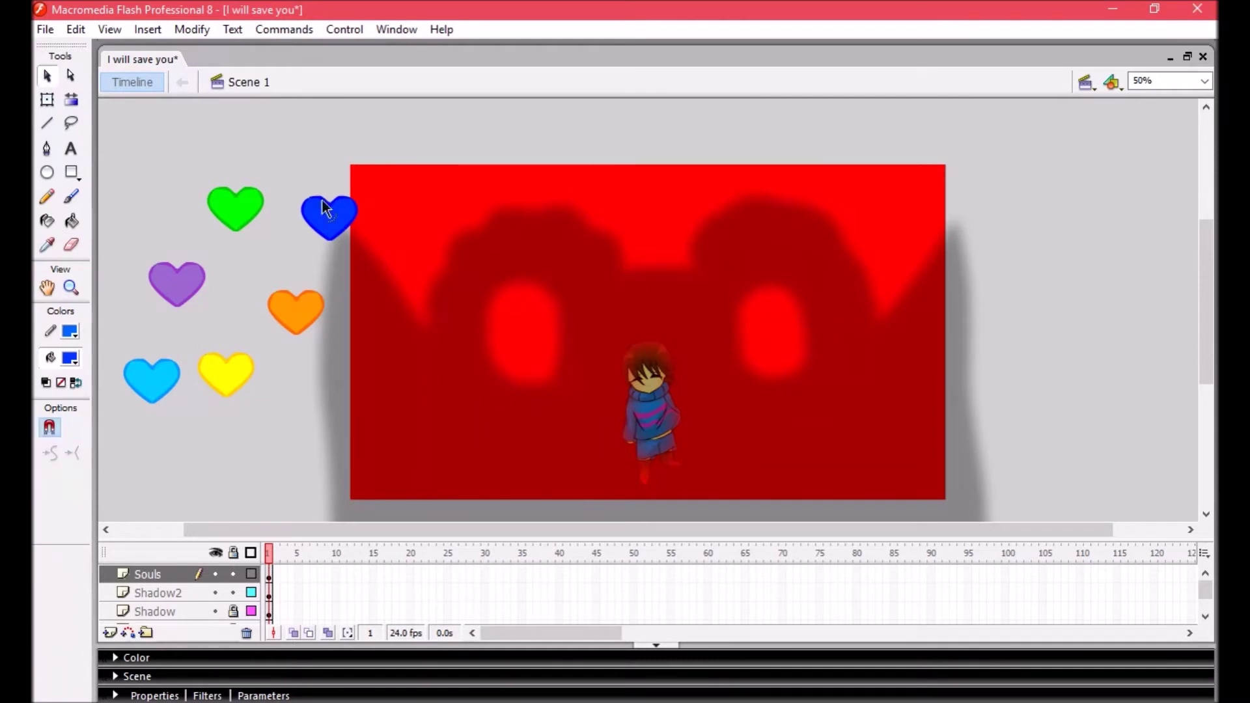
{"action": "left_click_drag", "start_coordinate": [332, 209], "coordinate": [584, 274]}
{"action": "left_click", "coordinate": [239, 211]}
{"action": "left_click_drag", "start_coordinate": [239, 212], "coordinate": [725, 286]}
{"action": "left_click_drag", "start_coordinate": [302, 322], "coordinate": [525, 402]}
{"action": "left_click_drag", "start_coordinate": [186, 290], "coordinate": [776, 398]}
{"action": "left_click_drag", "start_coordinate": [155, 352], "coordinate": [600, 459]}
{"action": "left_click_drag", "start_coordinate": [218, 375], "coordinate": [710, 485]}
{"action": "left_click_drag", "start_coordinate": [721, 285], "coordinate": [491, 313]}
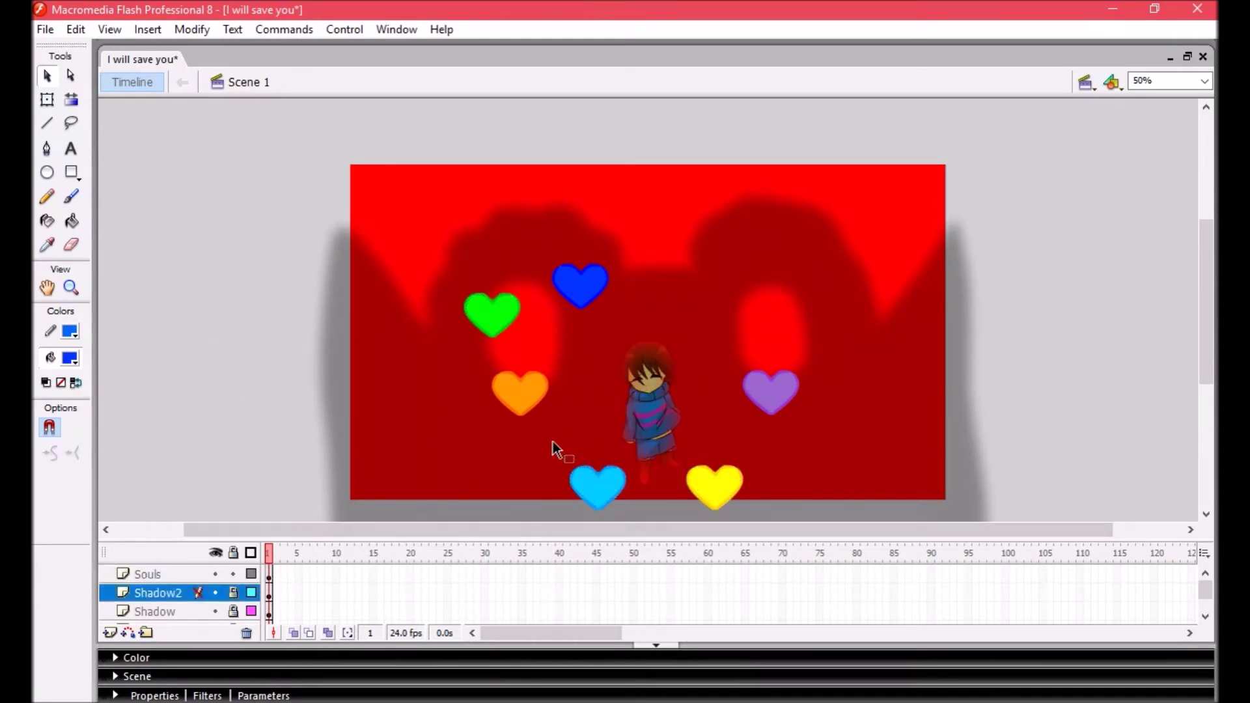
Rearrange the ring with light blue above the character, orange below, blue and purple on the left, and green at upper right
{"action": "left_click_drag", "start_coordinate": [596, 483], "coordinate": [652, 243]}
{"action": "left_click_drag", "start_coordinate": [577, 284], "coordinate": [552, 306]}
{"action": "left_click_drag", "start_coordinate": [454, 273], "coordinate": [517, 350]}
{"action": "left_click_drag", "start_coordinate": [491, 312], "coordinate": [744, 306]}
{"action": "left_click_drag", "start_coordinate": [468, 354], "coordinate": [593, 454]}
{"action": "left_click_drag", "start_coordinate": [520, 392], "coordinate": [904, 404]}
{"action": "left_click_drag", "start_coordinate": [771, 391], "coordinate": [531, 425]}
{"action": "left_click_drag", "start_coordinate": [905, 403], "coordinate": [641, 470]}
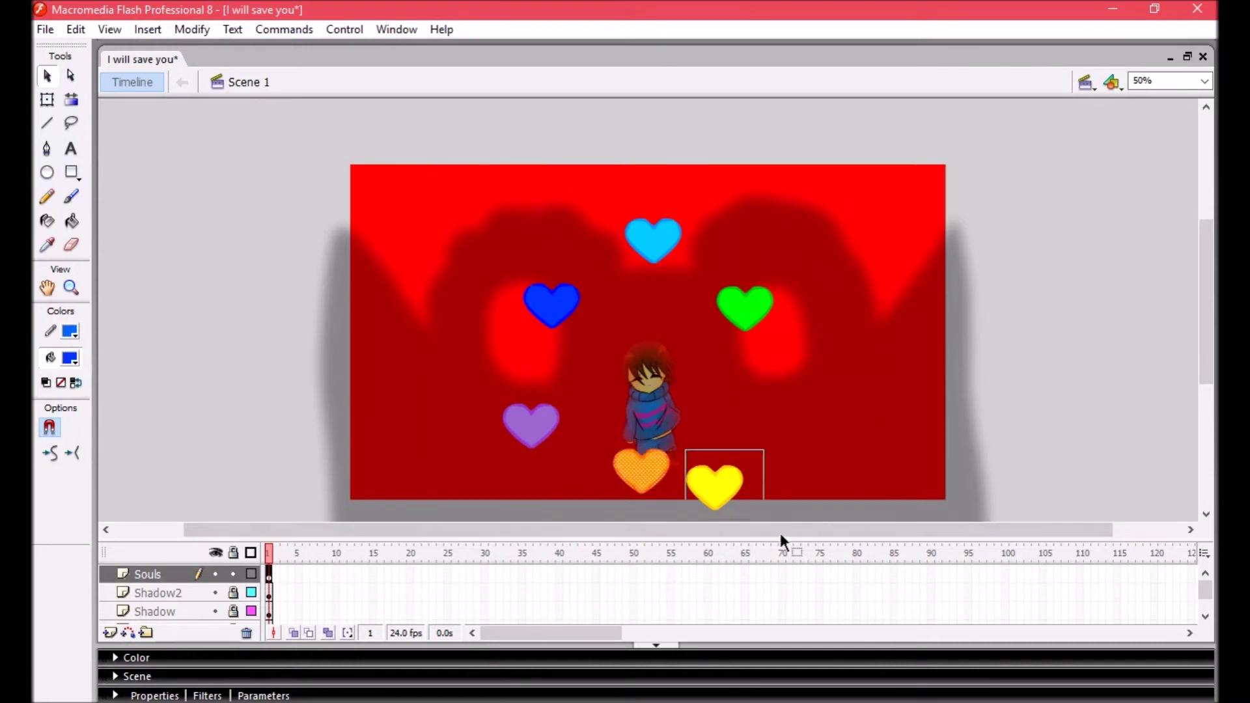
Place the yellow heart at the ring's lower right and fine-tune the orange, purple and light blue hearts
{"action": "left_click_drag", "start_coordinate": [750, 420], "coordinate": [754, 416]}
{"action": "left_click_drag", "start_coordinate": [641, 470], "coordinate": [659, 475]}
{"action": "mouse_move", "coordinate": [531, 424]}
{"action": "left_mouse_down"}
{"action": "mouse_move", "coordinate": [558, 418]}
{"action": "mouse_move", "coordinate": [544, 419]}
{"action": "left_mouse_up"}
{"action": "left_click", "coordinate": [755, 417]}
{"action": "left_click", "coordinate": [803, 466]}
{"action": "left_click_drag", "start_coordinate": [658, 244], "coordinate": [658, 251]}
{"action": "left_click_drag", "start_coordinate": [775, 419], "coordinate": [794, 424]}
Nudge the green heart up and right and the dark blue heart up and left to even out the ring
{"action": "left_click", "coordinate": [762, 312]}
{"action": "key", "text": "shift+Up"}
{"action": "key", "text": "shift+Up"}
{"action": "key", "text": "shift+Up"}
{"action": "key", "text": "shift+Right"}
{"action": "key", "text": "shift+Right"}
{"action": "left_click", "coordinate": [550, 303]}
{"action": "key", "text": "shift+Left"}
{"action": "key", "text": "shift+Up"}
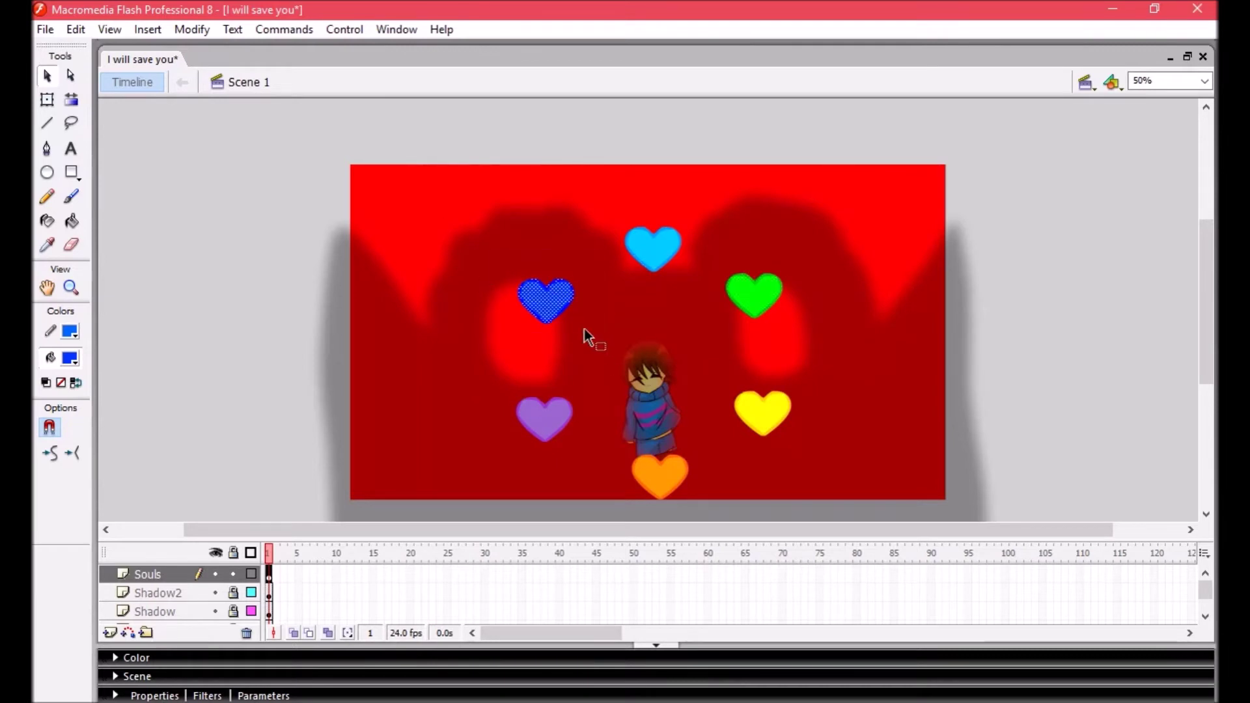
Convert each of the six hearts into its own symbol
{"action": "left_click", "coordinate": [444, 224]}
{"action": "left_click", "coordinate": [545, 417]}
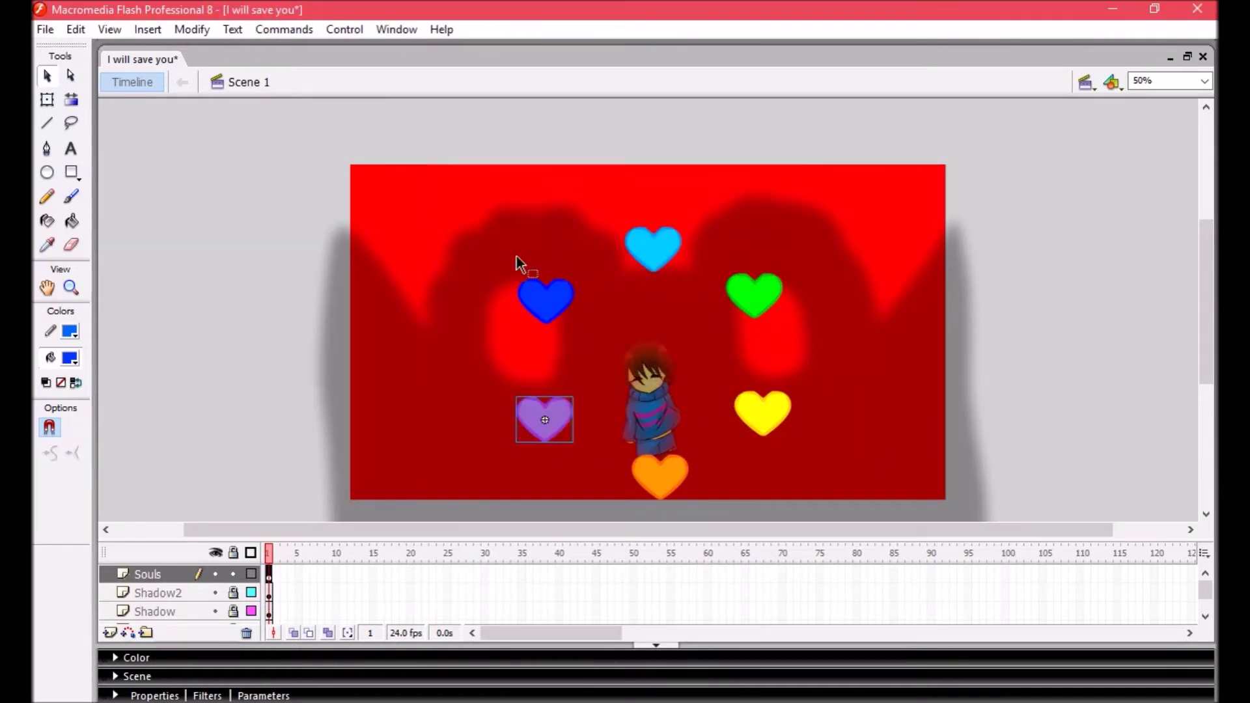
{"action": "left_click", "coordinate": [545, 298]}
{"action": "key", "text": "F8"}
{"action": "left_click", "coordinate": [772, 197]}
{"action": "right_click", "coordinate": [767, 410]}
{"action": "right_click", "coordinate": [666, 459]}
{"action": "left_click", "coordinate": [618, 249]}
Add a layer named Glow above Souls and paste copies of the six hearts in place on it
{"action": "left_click", "coordinate": [157, 592]}
{"action": "left_click", "coordinate": [109, 632]}
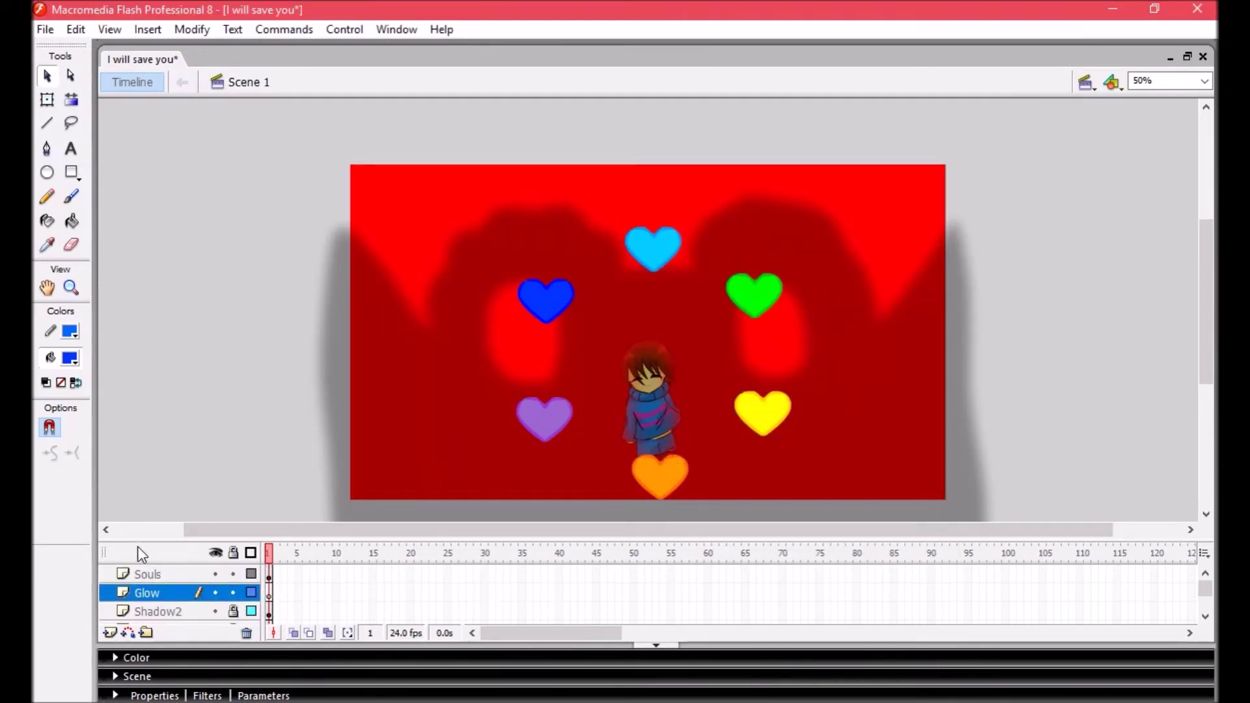
{"action": "left_click_drag", "start_coordinate": [131, 552], "coordinate": [134, 564]}
{"action": "key", "text": "ctrl+shift+v"}
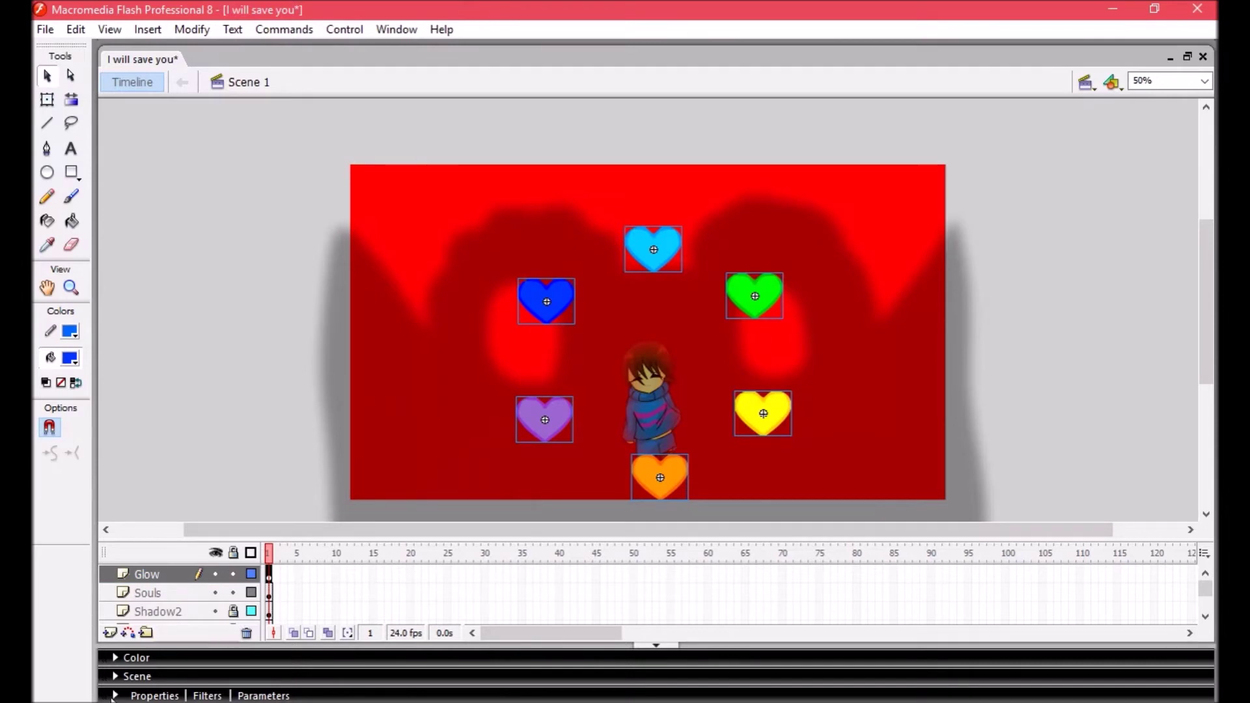
Add a blue Glow filter with a large blur to the dark blue heart on the Glow layer
{"action": "left_click", "coordinate": [115, 695]}
{"action": "left_click", "coordinate": [547, 301]}
{"action": "left_click", "coordinate": [114, 608]}
{"action": "left_click", "coordinate": [150, 413]}
{"action": "left_click", "coordinate": [444, 616]}
{"action": "left_click", "coordinate": [460, 557]}
{"action": "left_click_drag", "start_coordinate": [346, 615], "coordinate": [353, 501]}
Add a cyan Glow filter with blur 100 and high quality to the light blue heart
{"action": "left_click", "coordinate": [654, 249]}
{"action": "left_click", "coordinate": [114, 607]}
{"action": "left_click", "coordinate": [150, 413]}
{"action": "left_click", "coordinate": [444, 616]}
{"action": "left_click", "coordinate": [460, 583]}
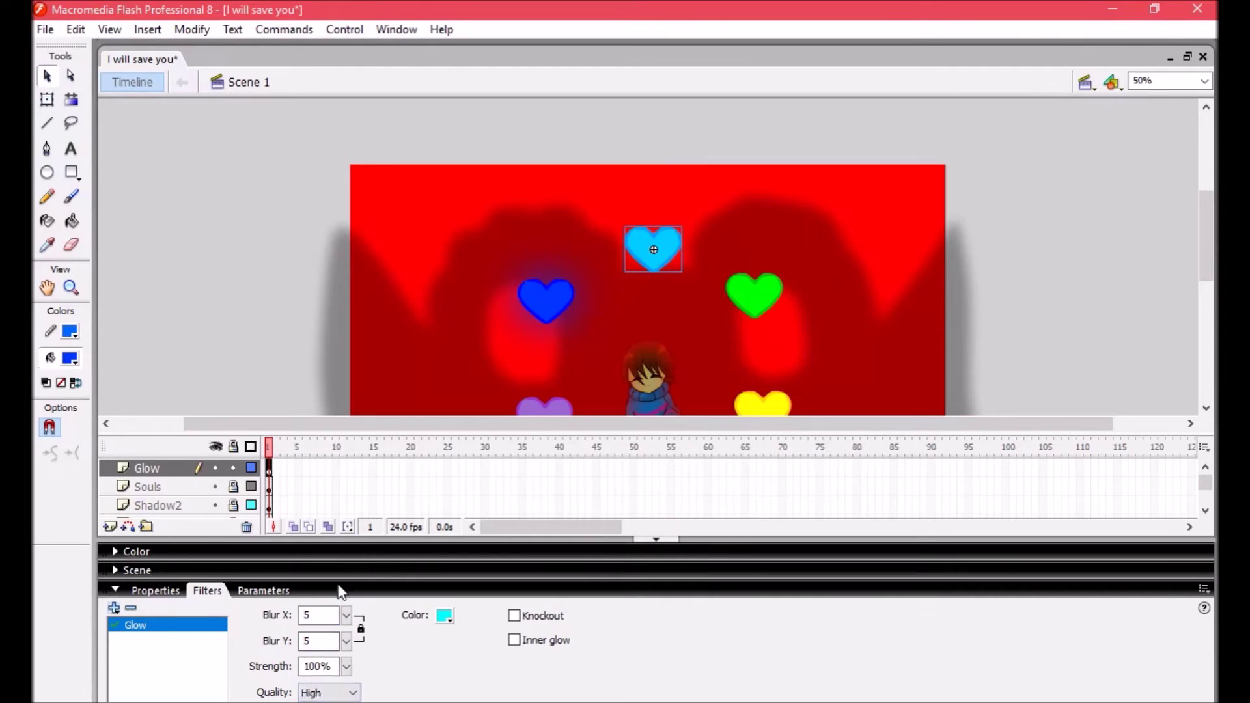
{"action": "left_click_drag", "start_coordinate": [347, 615], "coordinate": [349, 405]}
Add a green Glow filter with blur 100, strength 100% and high quality to the green heart
{"action": "left_click", "coordinate": [755, 296]}
{"action": "left_click", "coordinate": [114, 607]}
{"action": "left_click", "coordinate": [444, 615]}
{"action": "left_click", "coordinate": [438, 536]}
{"action": "left_click_drag", "start_coordinate": [346, 615], "coordinate": [349, 423]}
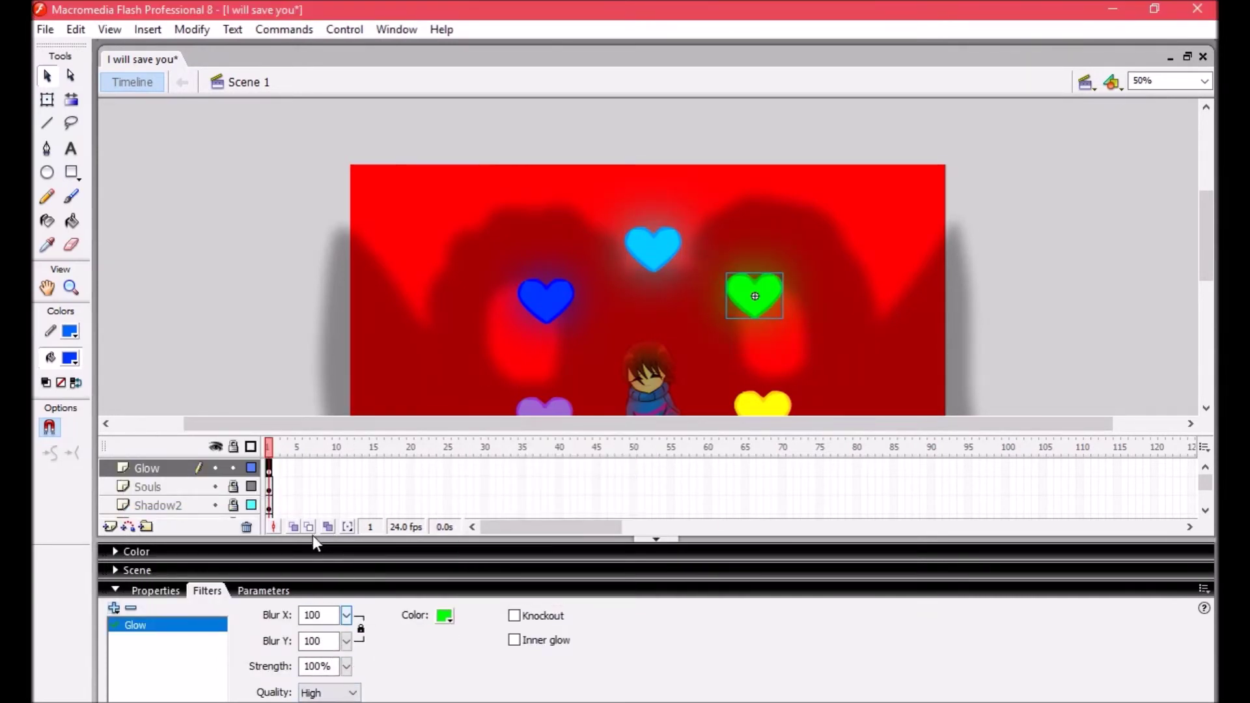
Add a light purple, high-quality Glow filter to the purple heart and enlarge its blur
{"action": "left_click", "coordinate": [544, 406]}
{"action": "left_click", "coordinate": [114, 607]}
{"action": "left_click", "coordinate": [169, 503]}
{"action": "left_click", "coordinate": [131, 607]}
{"action": "left_click", "coordinate": [114, 608]}
{"action": "left_click", "coordinate": [169, 520]}
{"action": "left_click", "coordinate": [444, 615]}
{"action": "left_click", "coordinate": [528, 559]}
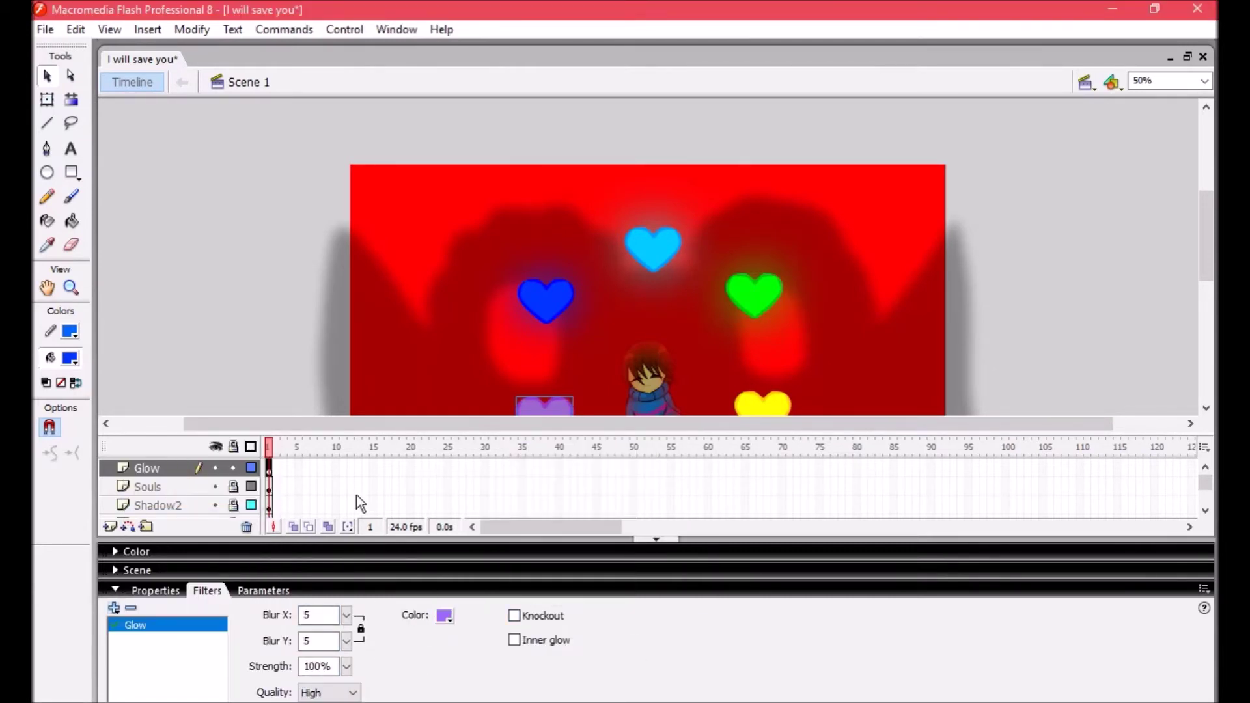
{"action": "scroll", "coordinate": [651, 293], "scroll_direction": "down", "scroll_amount": 3}
Add a yellow Glow filter with a wide blur to the yellow heart
{"action": "left_click", "coordinate": [763, 286]}
{"action": "left_click", "coordinate": [114, 607]}
{"action": "left_click", "coordinate": [170, 519]}
{"action": "left_click", "coordinate": [445, 615]}
{"action": "left_click", "coordinate": [619, 599]}
Add an orange Glow filter to the orange heart and increase its blur
{"action": "left_click", "coordinate": [660, 349]}
{"action": "left_click", "coordinate": [114, 607]}
{"action": "left_click", "coordinate": [169, 520]}
{"action": "left_click", "coordinate": [444, 615]}
{"action": "left_click", "coordinate": [619, 572]}
{"action": "left_click_drag", "start_coordinate": [346, 615], "coordinate": [351, 544]}
Turn on Knockout for the Glow filters of the heart copies
{"action": "left_click", "coordinate": [653, 122]}
{"action": "left_click", "coordinate": [514, 616]}
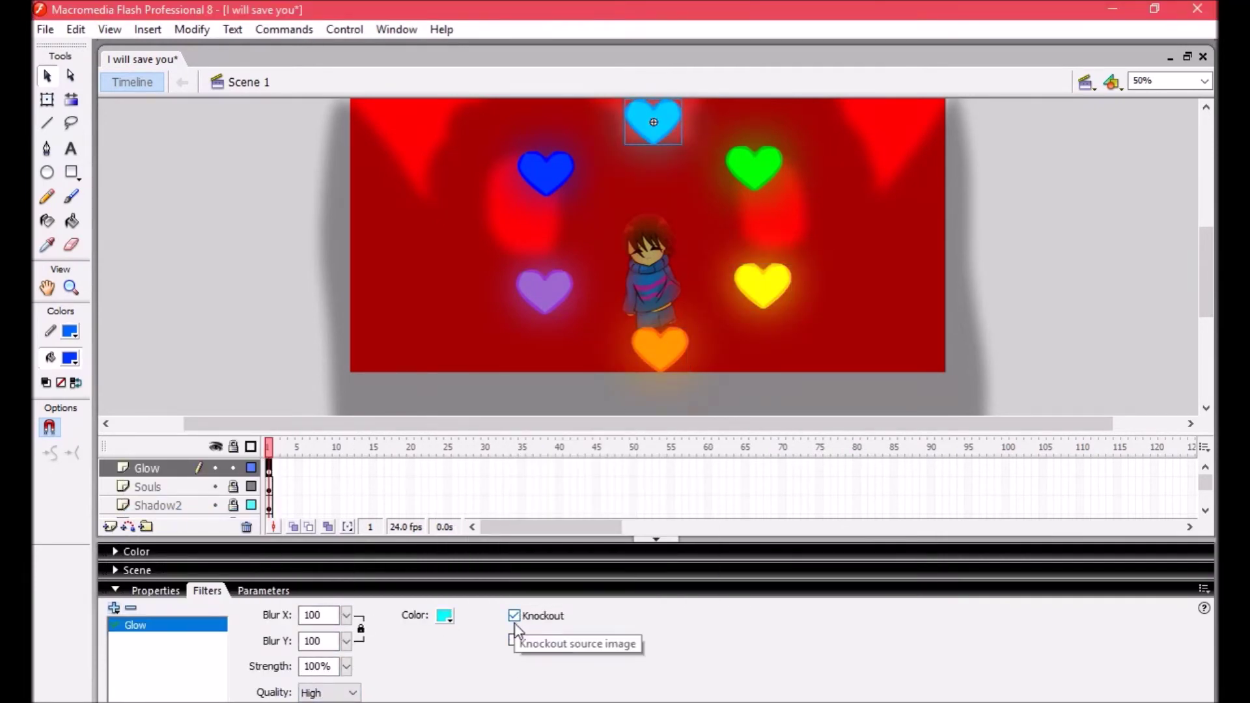
{"action": "left_click", "coordinate": [762, 285]}
{"action": "left_click", "coordinate": [754, 168]}
{"action": "left_click", "coordinate": [115, 590]}
Add a layer named Glow2 above Glow, paste the glow copies in place on it, and test the movie
{"action": "left_click", "coordinate": [110, 633]}
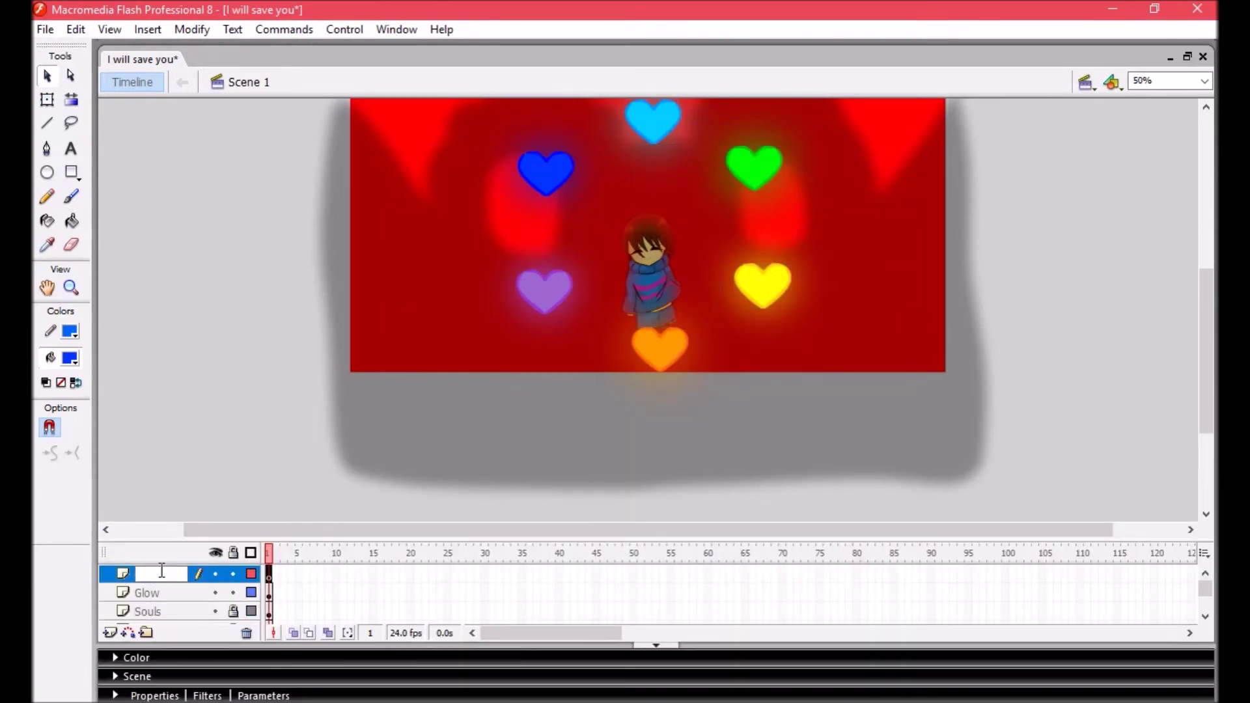
{"action": "right_click", "coordinate": [334, 410]}
{"action": "left_click", "coordinate": [381, 473]}
{"action": "scroll", "coordinate": [1205, 314], "scroll_direction": "up", "scroll_amount": 1}
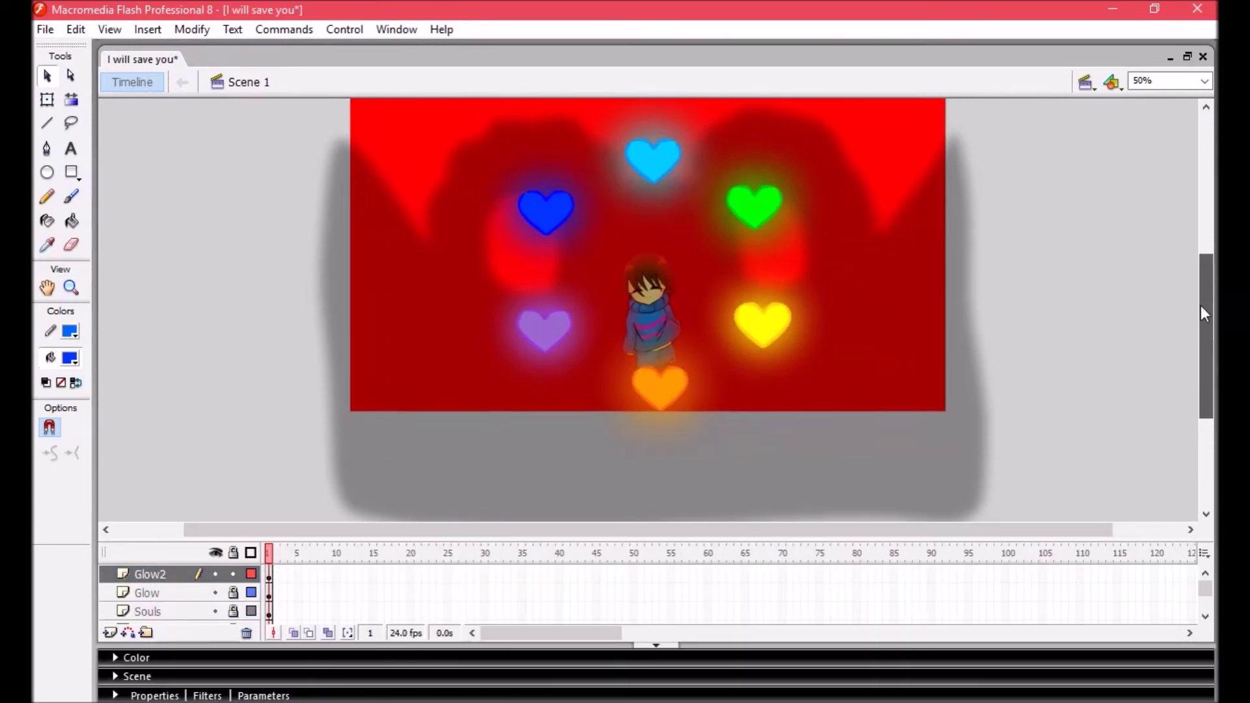
{"action": "scroll", "coordinate": [1201, 345], "scroll_direction": "up", "scroll_amount": 1}
{"action": "key", "text": "ctrl+Return"}
{"action": "left_click", "coordinate": [1192, 10]}
Paste a copy of the monster shadow in place on the Shadow layer to darken it, and preview the movie
{"action": "scroll", "coordinate": [1150, 588], "scroll_direction": "down", "scroll_amount": 1}
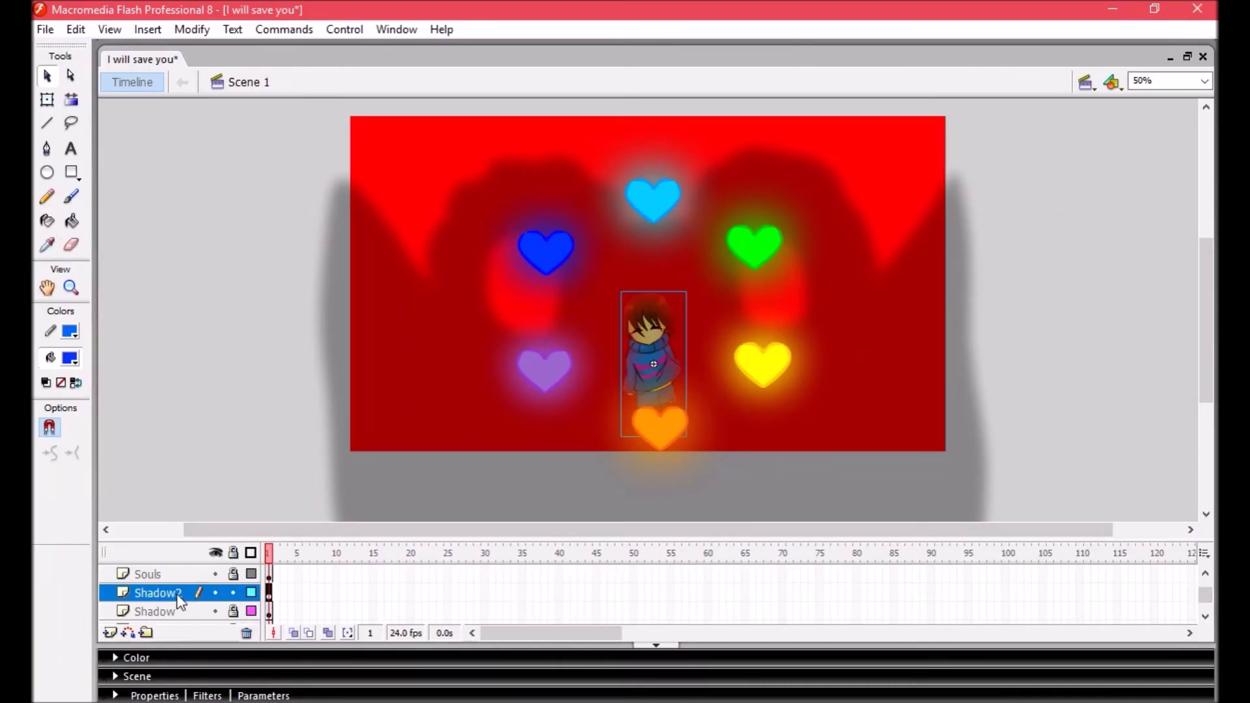
{"action": "left_click", "coordinate": [170, 611]}
{"action": "right_click", "coordinate": [387, 414]}
{"action": "right_click", "coordinate": [257, 357]}
{"action": "left_click", "coordinate": [299, 429]}
{"action": "left_click", "coordinate": [343, 372]}
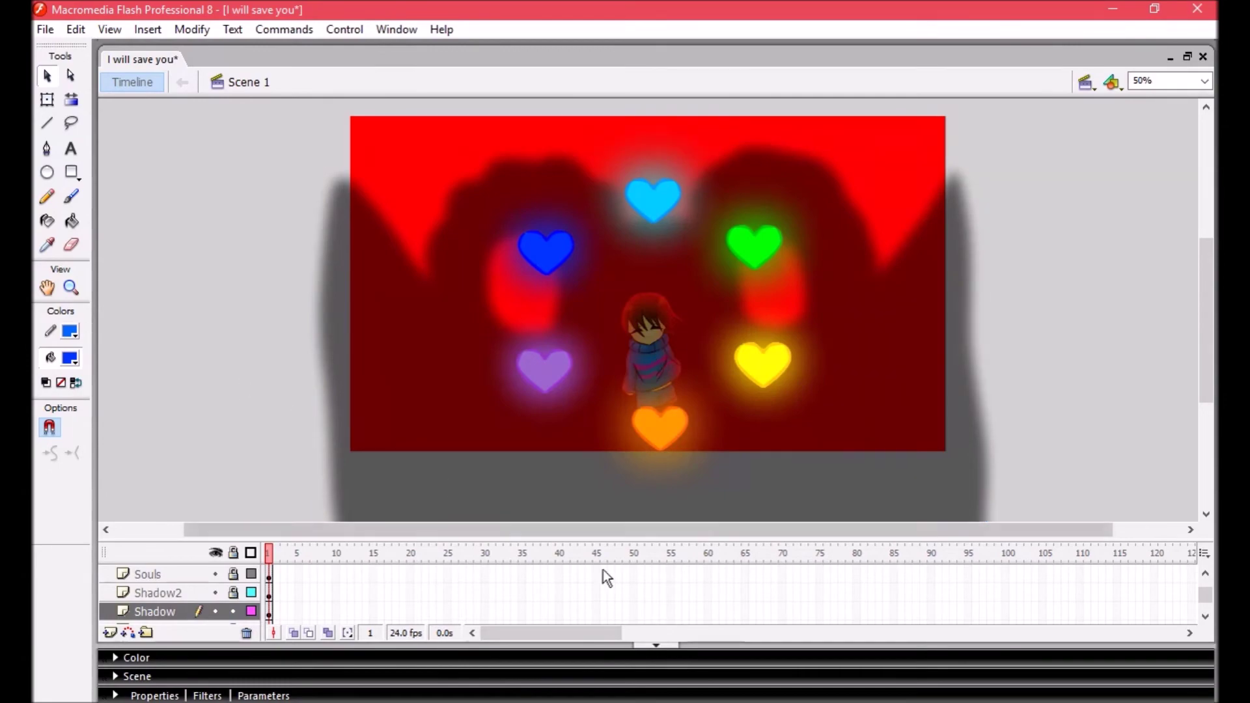
{"action": "key", "text": "ctrl+Return"}
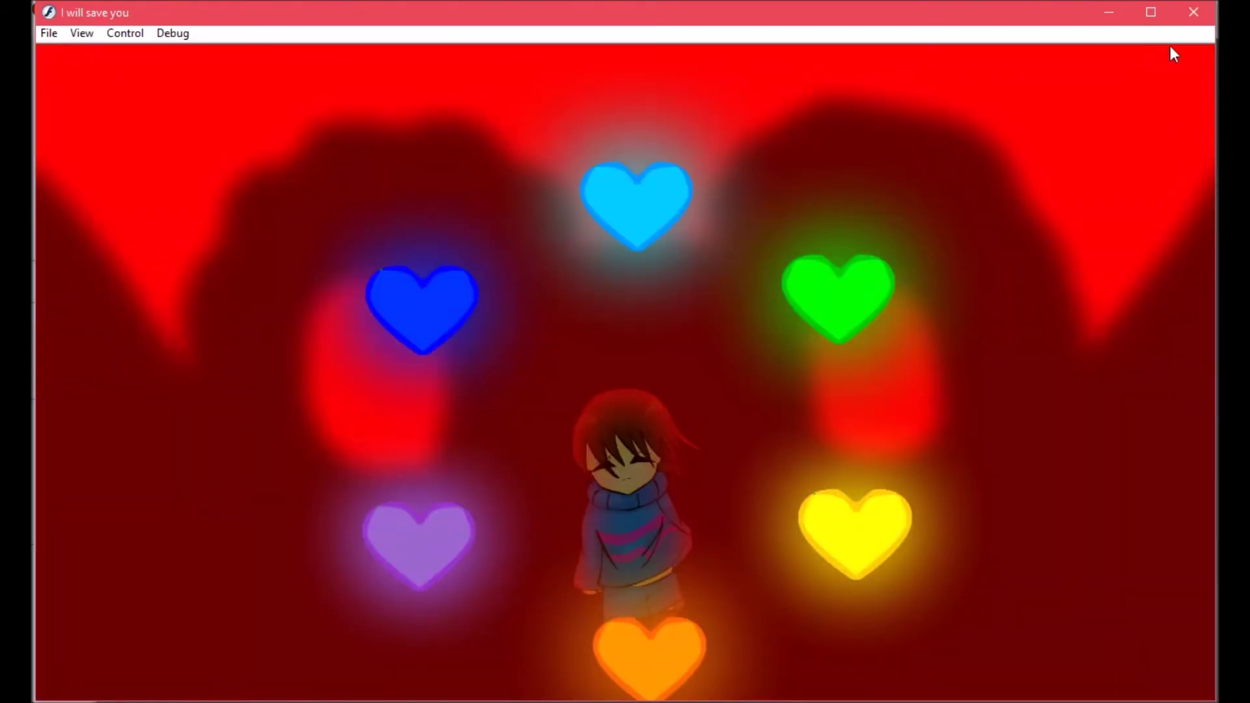
{"action": "left_click", "coordinate": [1194, 12]}
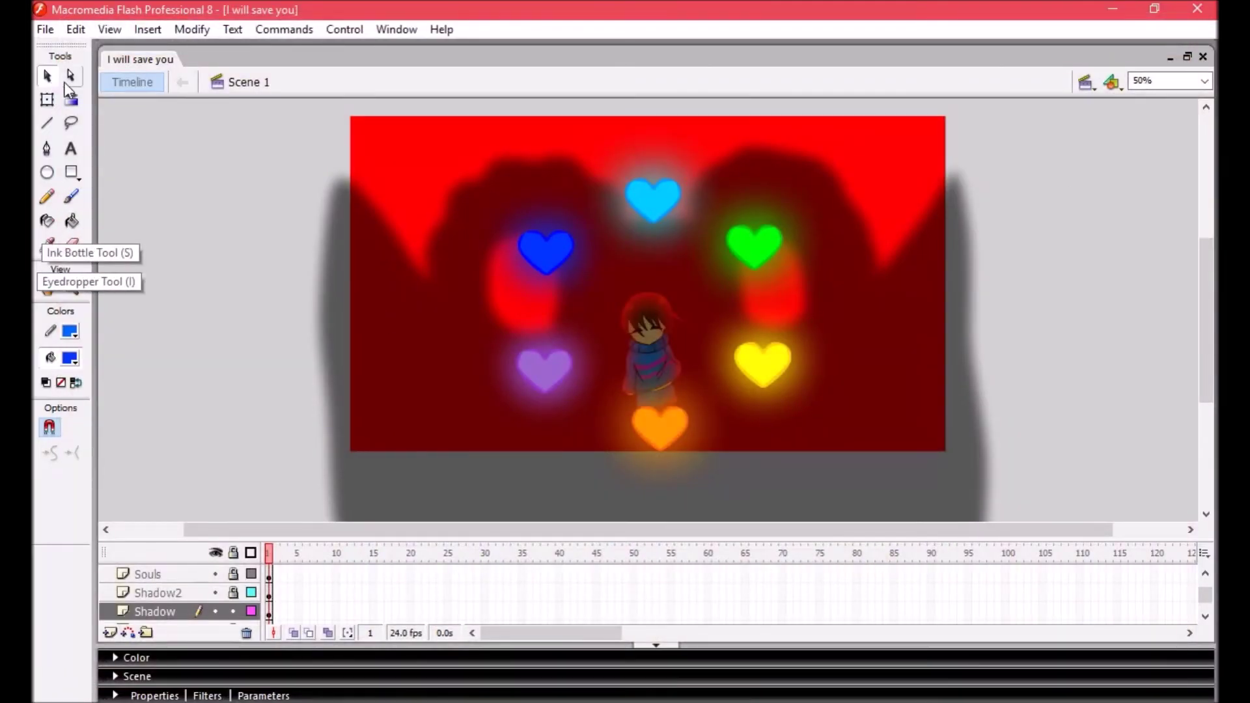
Copy the image tv_static_by_tbh_1138-d3jmbjq from the Pictures Effects folder and paste it onto the Shadow layer
{"action": "key", "text": "super+e"}
{"action": "left_click", "coordinate": [410, 429]}
{"action": "scroll", "coordinate": [979, 390], "scroll_direction": "down", "scroll_amount": 4}
{"action": "double_click", "coordinate": [904, 288]}
{"action": "left_click", "coordinate": [597, 209]}
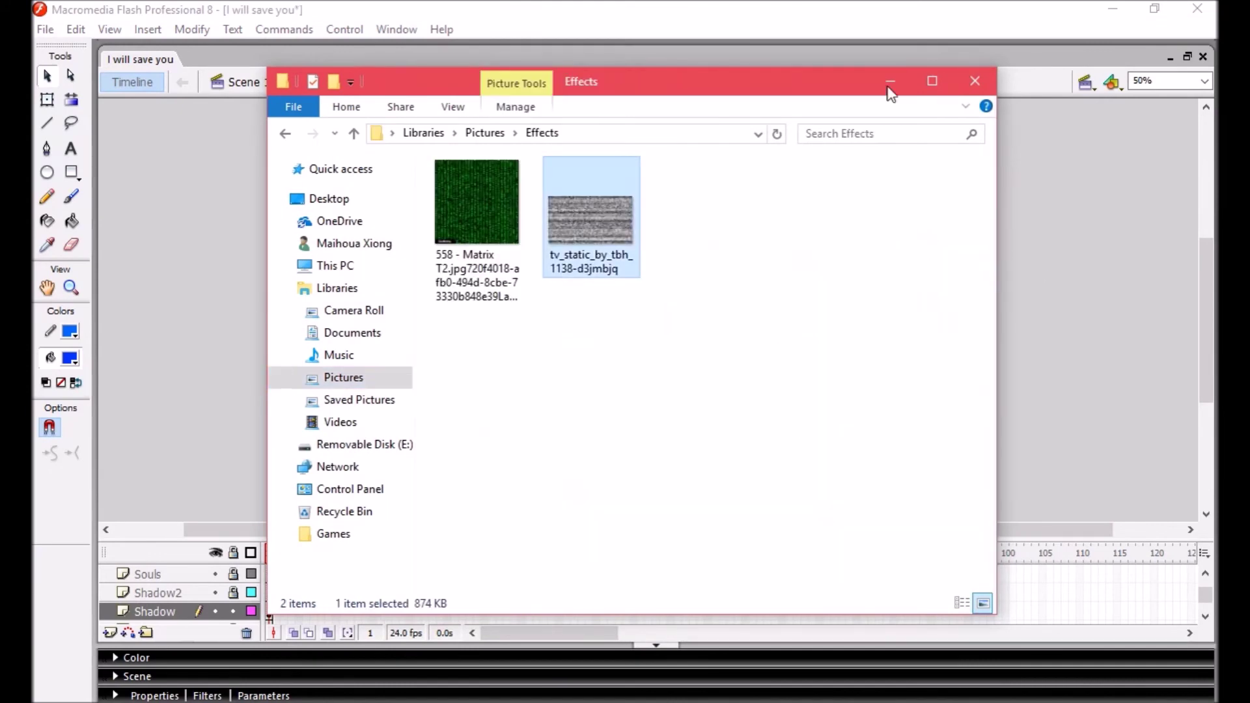
{"action": "left_click", "coordinate": [890, 81]}
{"action": "right_click", "coordinate": [294, 612]}
{"action": "left_click", "coordinate": [363, 386]}
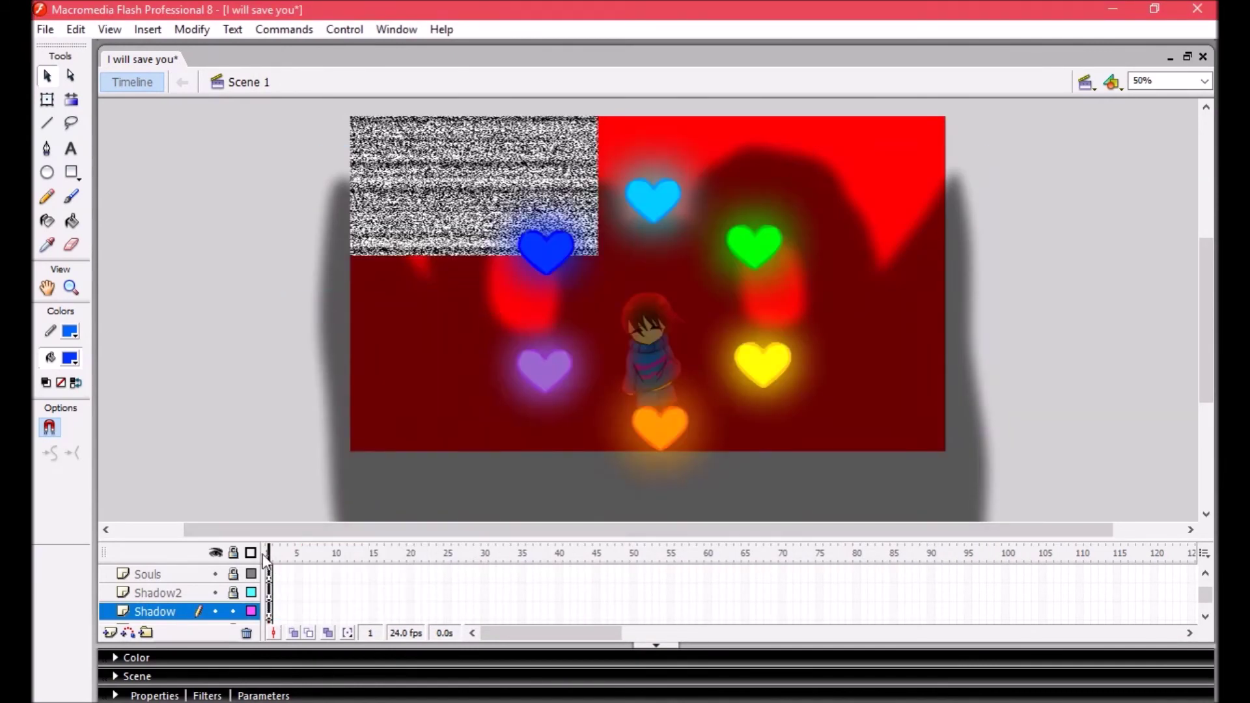
Move the static image off the stage's left edge, convert it to a movie clip, and set its alpha to 36%
{"action": "left_click_drag", "start_coordinate": [473, 185], "coordinate": [275, 261]}
{"action": "right_click", "coordinate": [267, 269]}
{"action": "key", "text": "Escape"}
{"action": "left_click", "coordinate": [116, 695]}
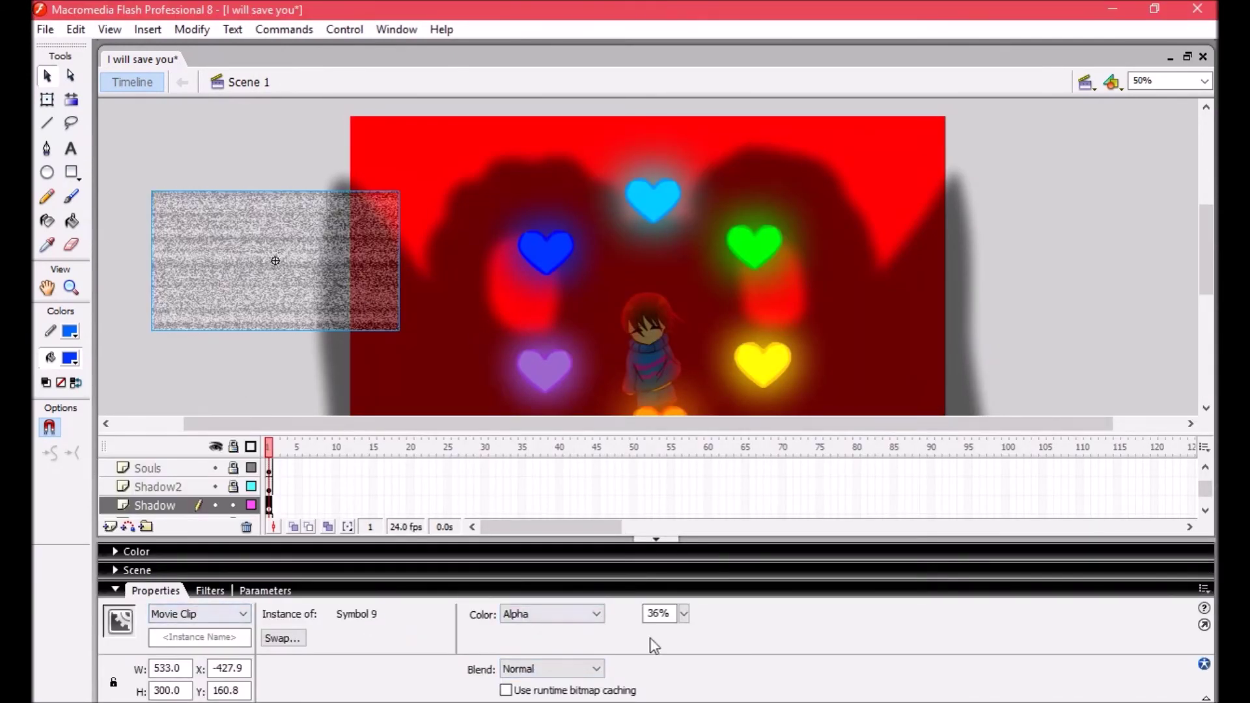
Scale up the semi-transparent static image and position it to cover the whole stage
{"action": "left_click_drag", "start_coordinate": [684, 613], "coordinate": [686, 661]}
{"action": "left_click", "coordinate": [116, 589]}
{"action": "key", "text": "q"}
{"action": "left_click_drag", "start_coordinate": [399, 330], "coordinate": [488, 407]}
{"action": "left_click_drag", "start_coordinate": [380, 299], "coordinate": [743, 331]}
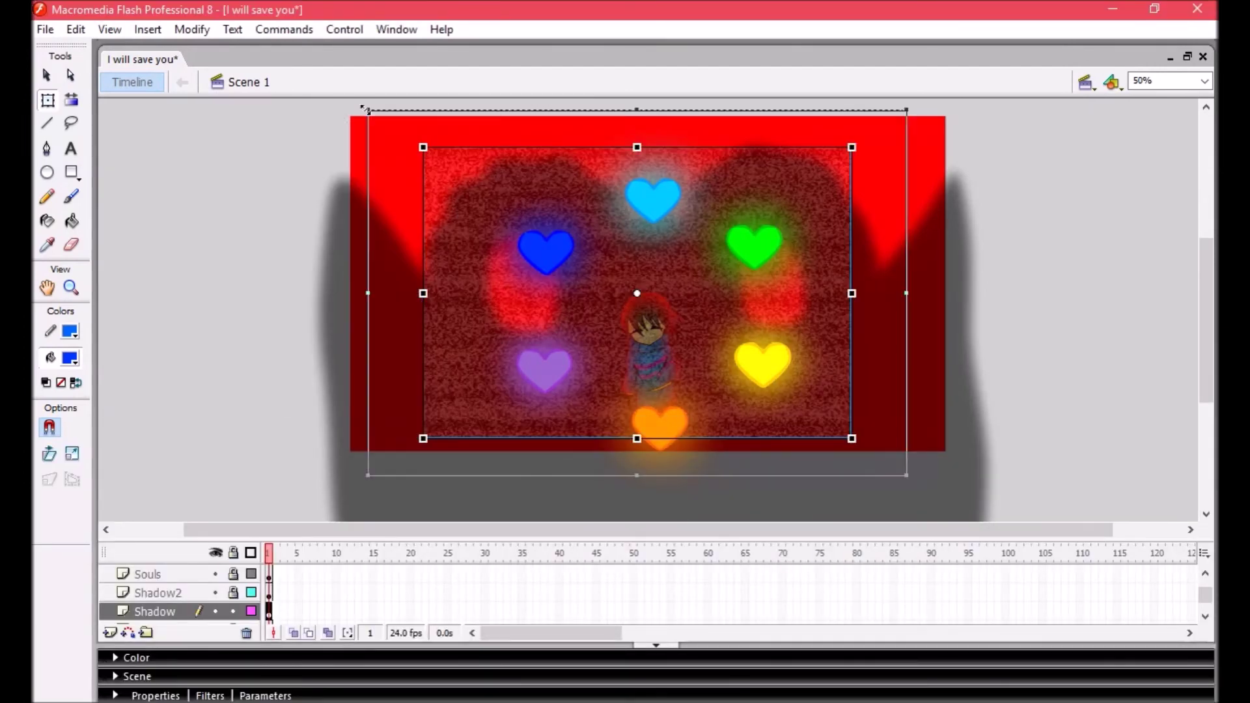
{"action": "left_click_drag", "start_coordinate": [423, 148], "coordinate": [329, 114]}
Move the static image off the Shadow layer and paste it in place on a new layer named Screen above Glow2
{"action": "right_click", "coordinate": [447, 306]}
{"action": "left_click", "coordinate": [491, 319]}
{"action": "left_click_drag", "start_coordinate": [1206, 593], "coordinate": [1205, 589]}
{"action": "left_click", "coordinate": [171, 576]}
{"action": "type", "text": "Screen"}
{"action": "key", "text": "Return"}
{"action": "key", "text": "ctrl+shift+v"}
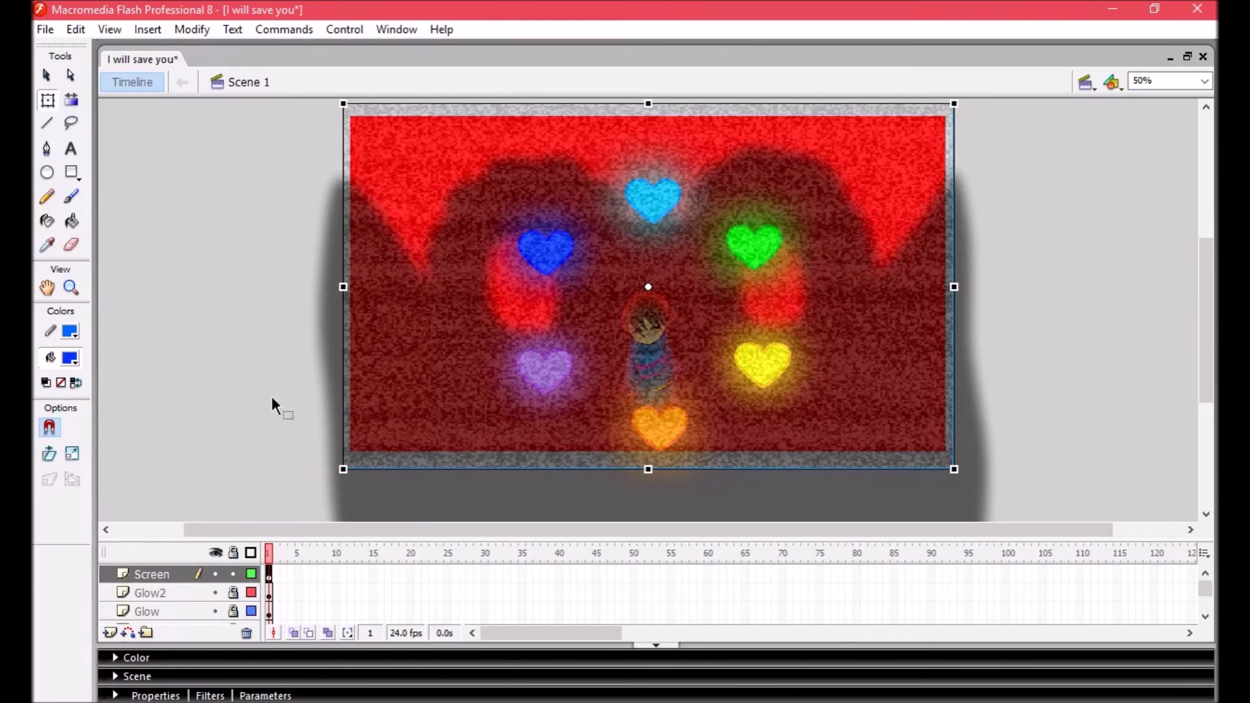
Test the movie with the static overlay, deselect the static image, and save the document
{"action": "key", "text": "ctrl+Return"}
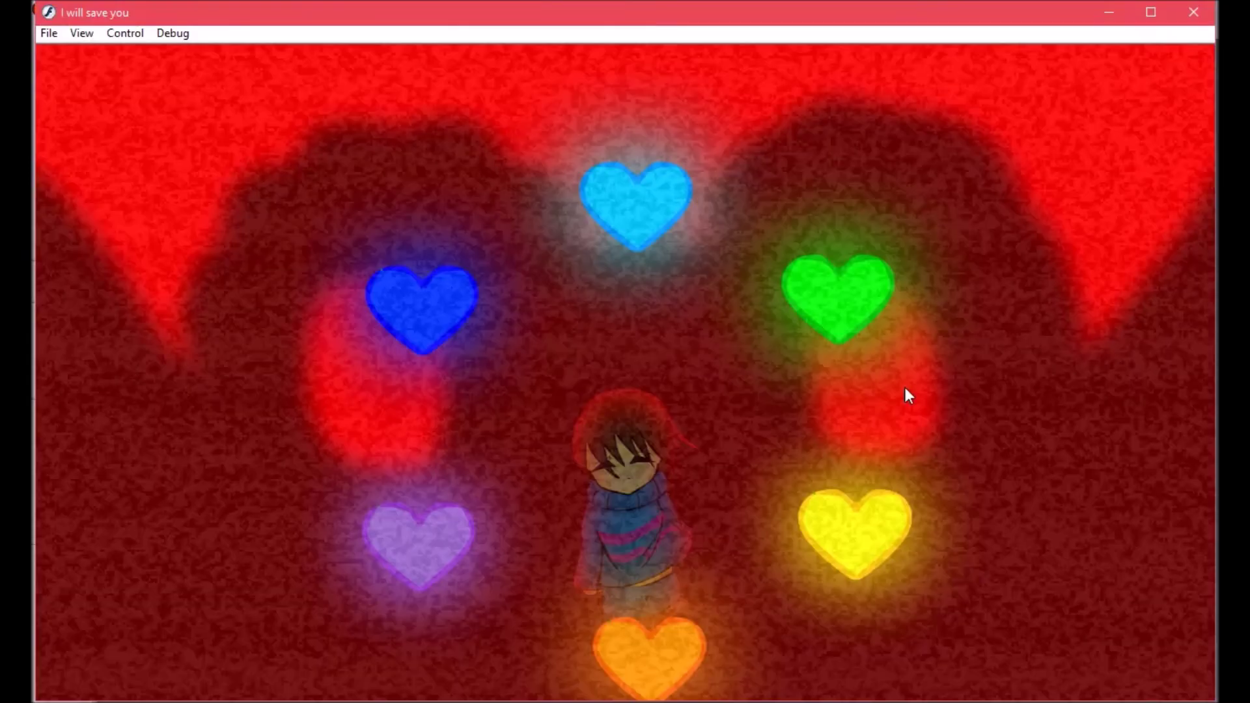
{"action": "left_click", "coordinate": [1193, 13]}
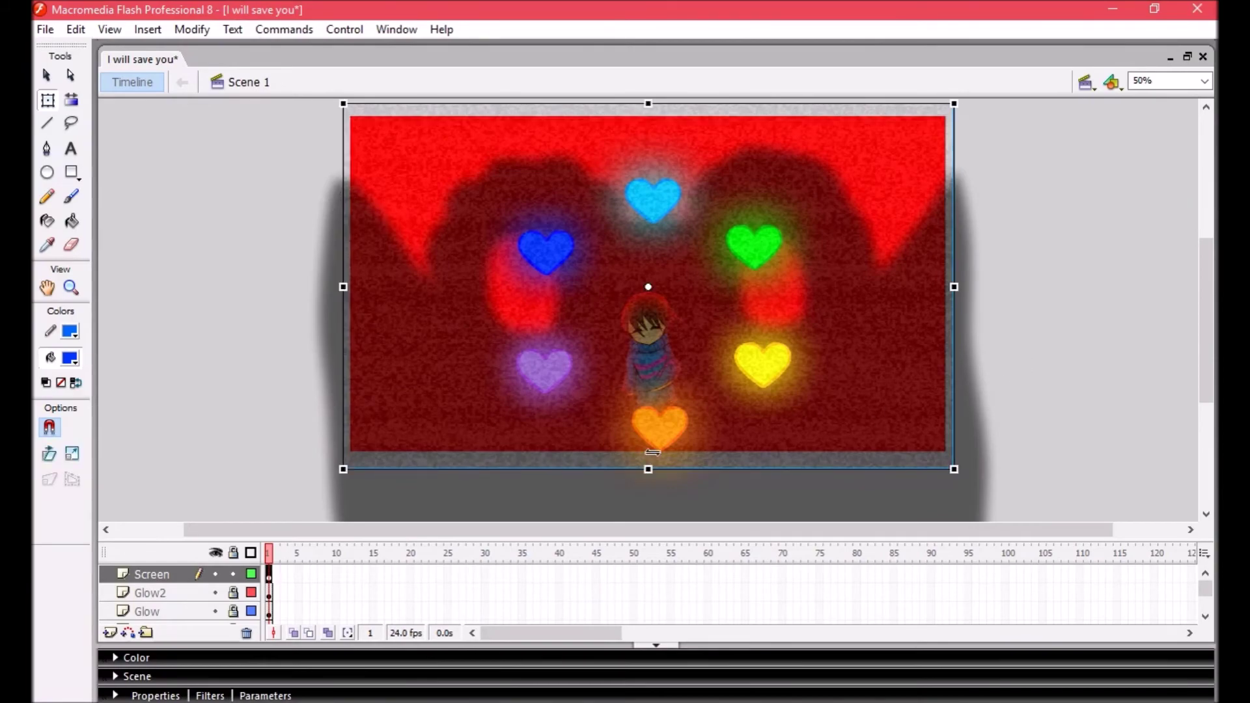
{"action": "left_click", "coordinate": [345, 29]}
{"action": "left_click", "coordinate": [290, 165]}
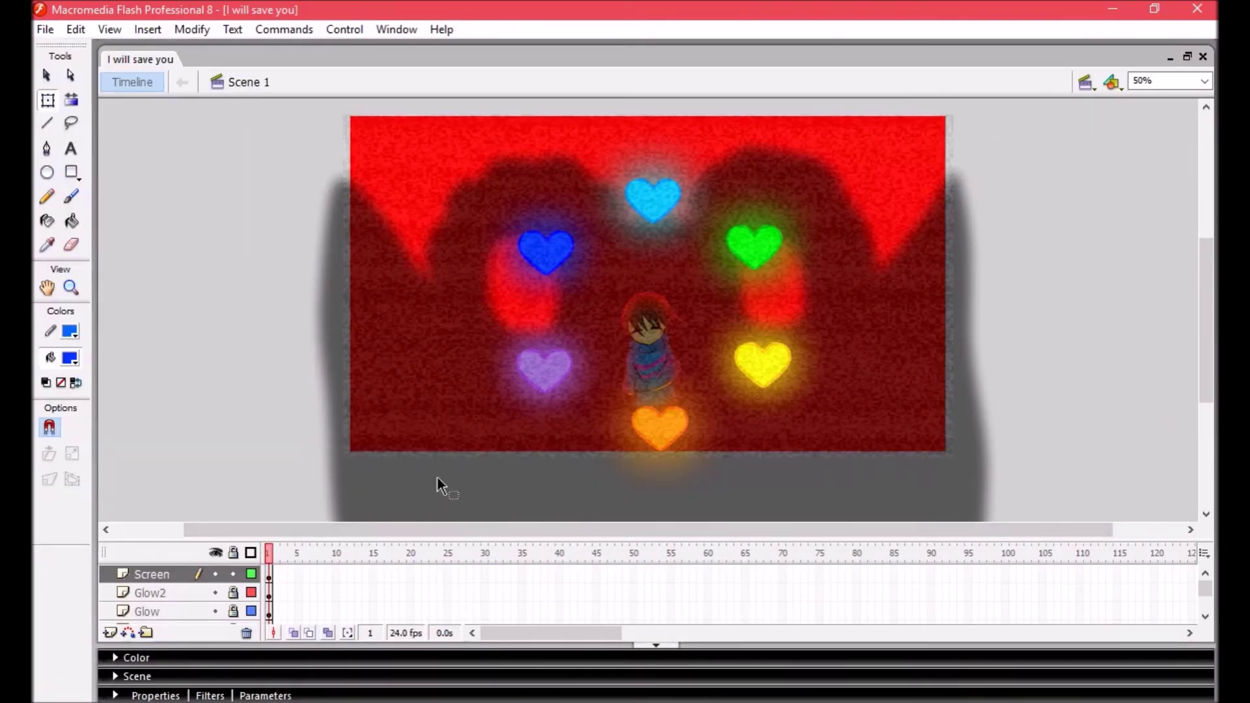
Add a layer named Blood between the Shadow and Face layers
{"action": "scroll", "coordinate": [648, 464], "scroll_direction": "up", "scroll_amount": 1}
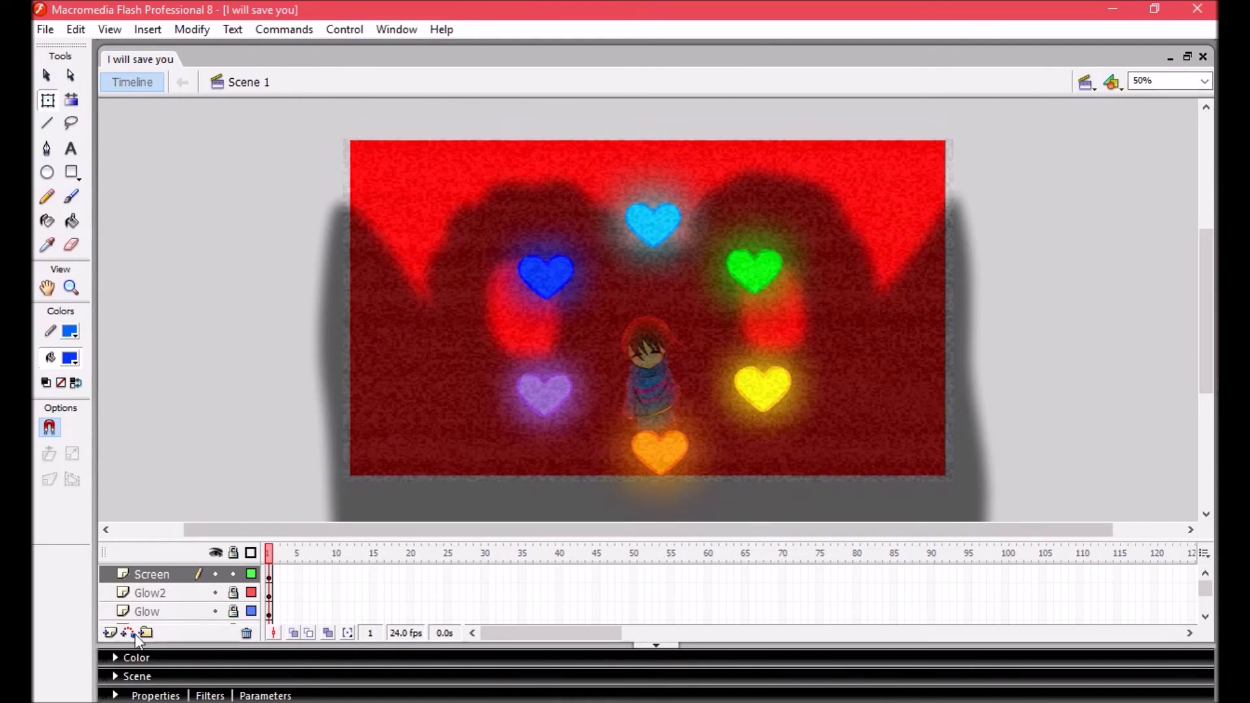
{"action": "scroll", "coordinate": [161, 623], "scroll_direction": "down", "scroll_amount": 1}
{"action": "type", "text": "Blood"}
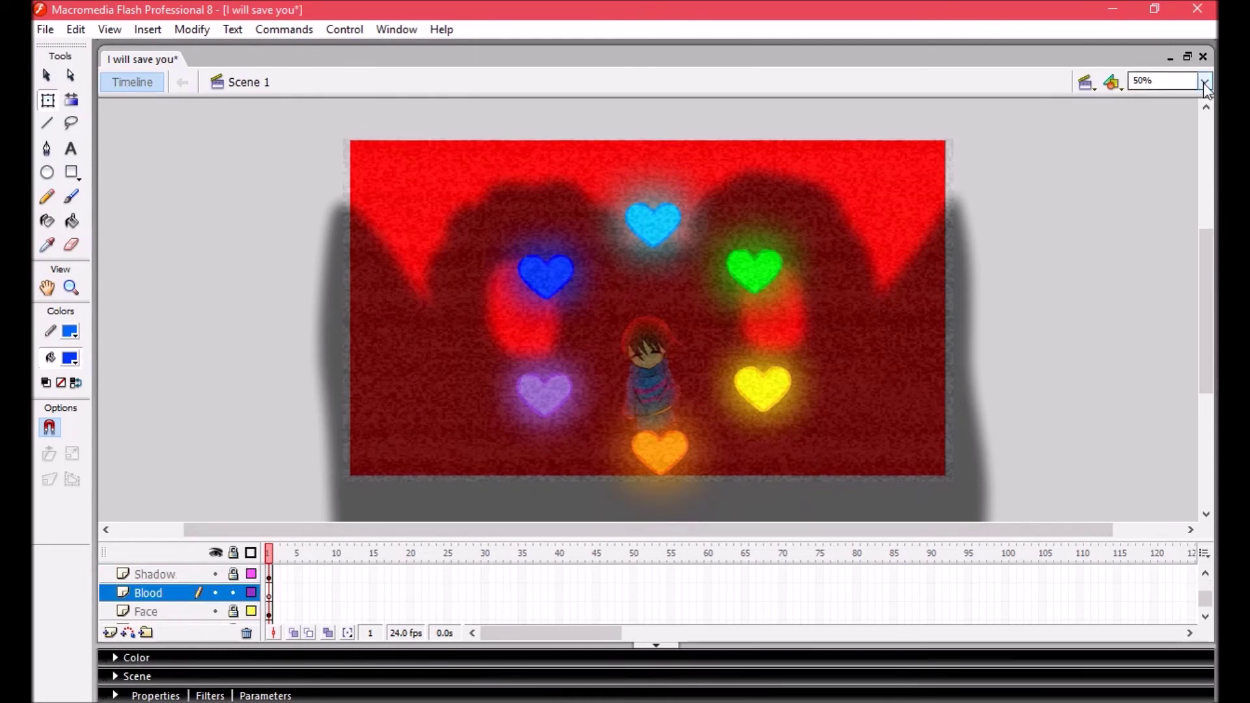
Brush a thin red cut on Frisk's cheek and a red blood trickle from the mouth to the chin
{"action": "left_click", "coordinate": [1204, 83]}
{"action": "left_click", "coordinate": [1180, 144]}
{"action": "scroll", "coordinate": [1180, 114], "scroll_direction": "down", "scroll_amount": 3}
{"action": "key", "text": "b"}
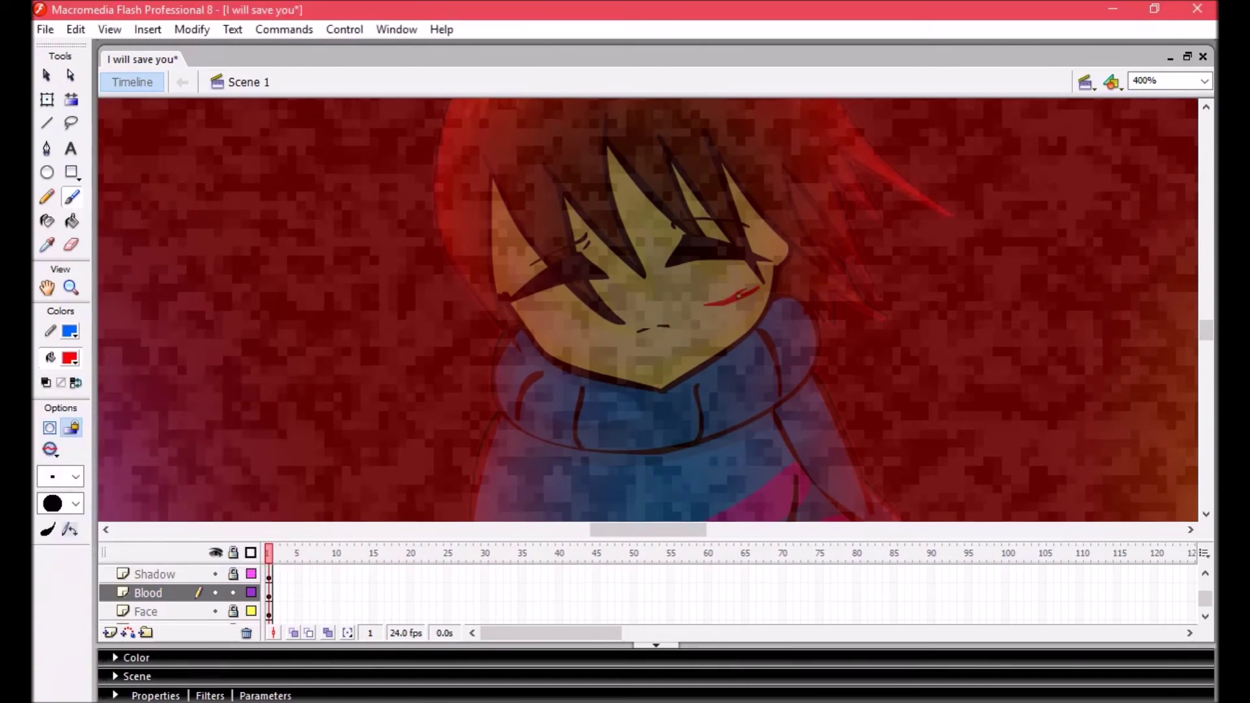
{"action": "left_click_drag", "start_coordinate": [1205, 331], "coordinate": [1207, 352]}
{"action": "scroll", "coordinate": [1112, 309], "scroll_direction": "up", "scroll_amount": 5}
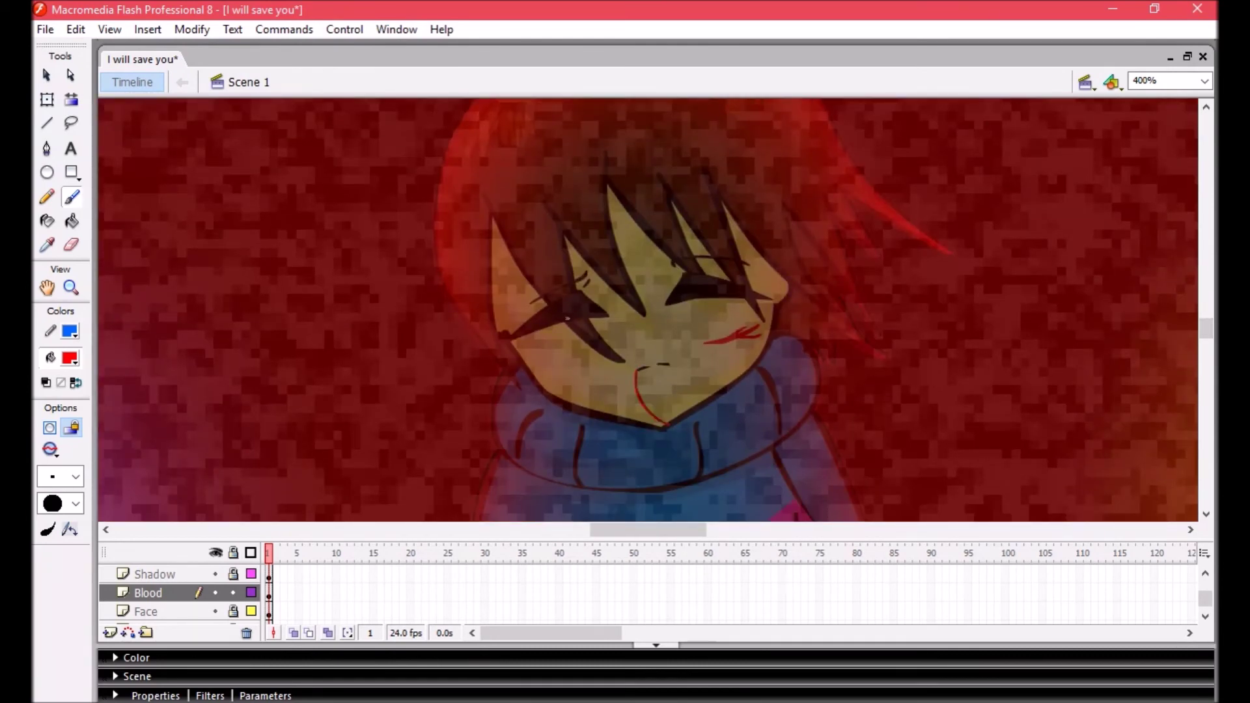
Set the fill color to white and paint small tears at the outer corners of Frisk's eyes
{"action": "left_click", "coordinate": [70, 358]}
{"action": "left_click", "coordinate": [47, 477]}
{"action": "key", "text": "v"}
{"action": "scroll", "coordinate": [177, 581], "scroll_direction": "down", "scroll_amount": 1}
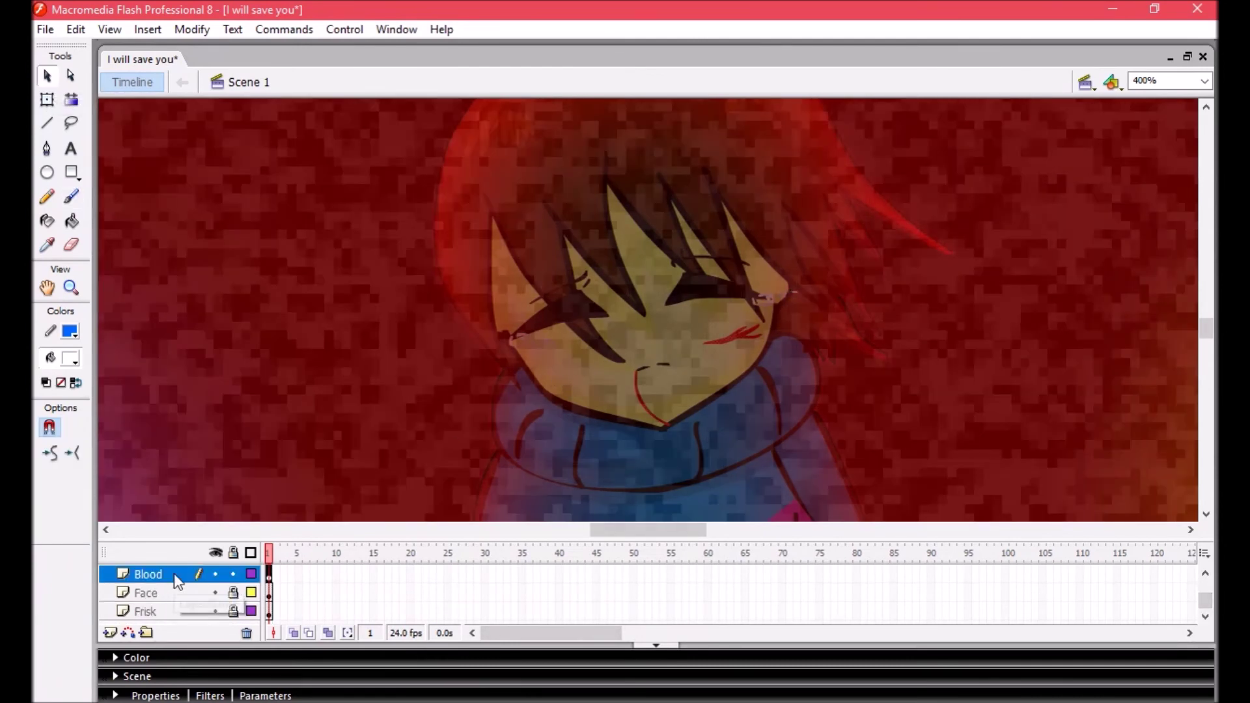
Convert the white tears on the Blood layer to a movie clip and apply a filter to it
{"action": "left_click", "coordinate": [758, 341]}
{"action": "right_click", "coordinate": [767, 303]}
{"action": "left_click", "coordinate": [846, 572]}
{"action": "key", "text": "Return"}
{"action": "left_click", "coordinate": [115, 695]}
{"action": "left_click", "coordinate": [114, 607]}
{"action": "left_click", "coordinate": [166, 518]}
{"action": "left_click_drag", "start_coordinate": [346, 614], "coordinate": [349, 427]}
{"action": "left_click", "coordinate": [125, 591]}
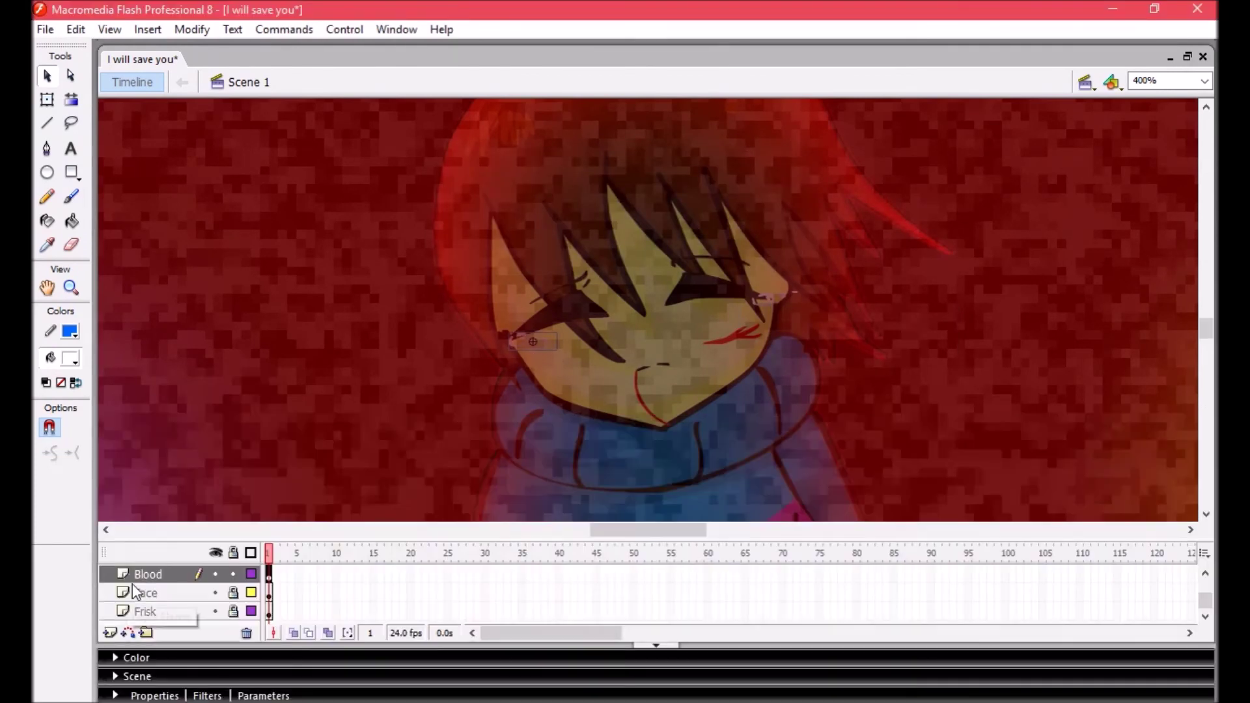
Test the movie with the blood and tears added, save the document, and return to the 50% stage view
{"action": "key", "text": "ctrl+Return"}
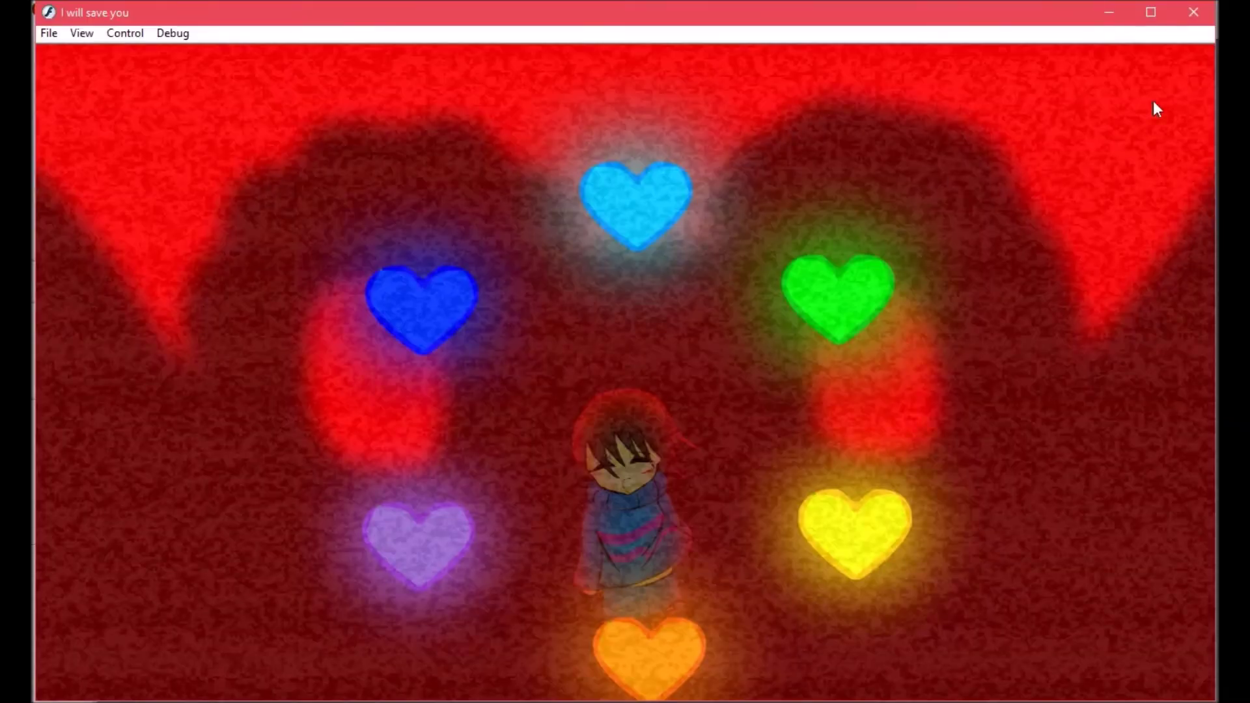
{"action": "key", "text": "ctrl+w"}
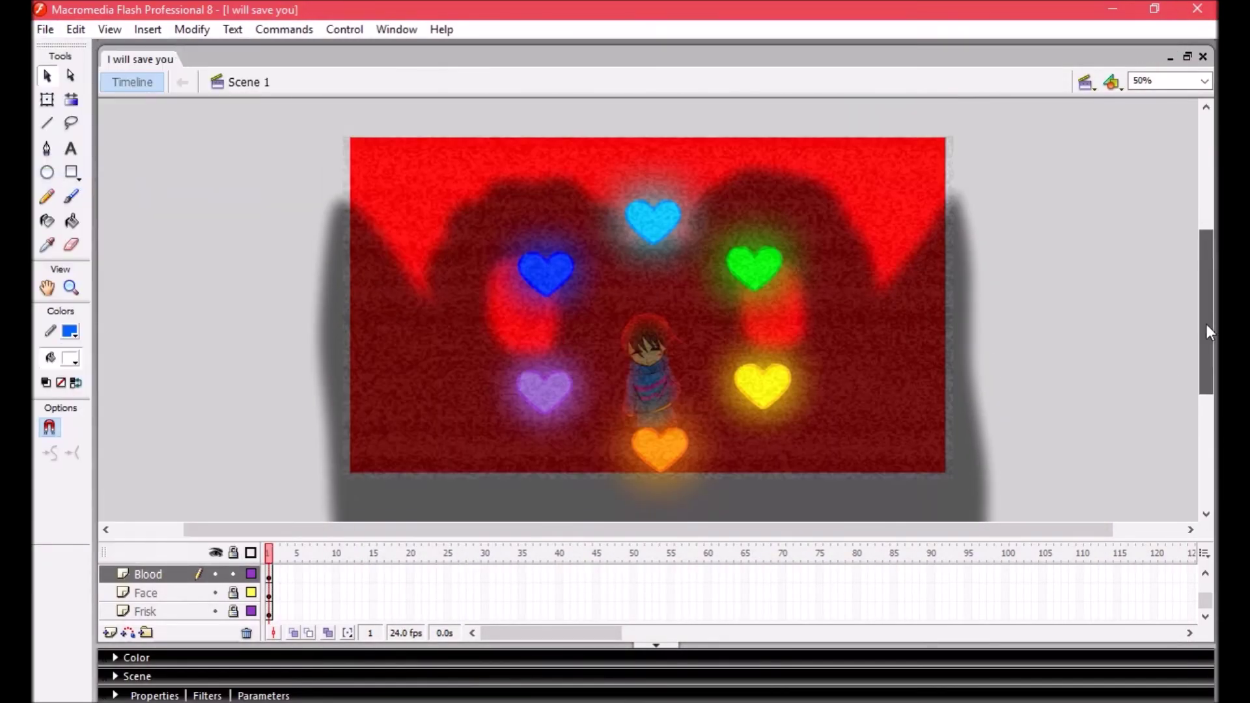
{"action": "left_click", "coordinate": [67, 330]}
{"action": "left_click", "coordinate": [55, 330]}
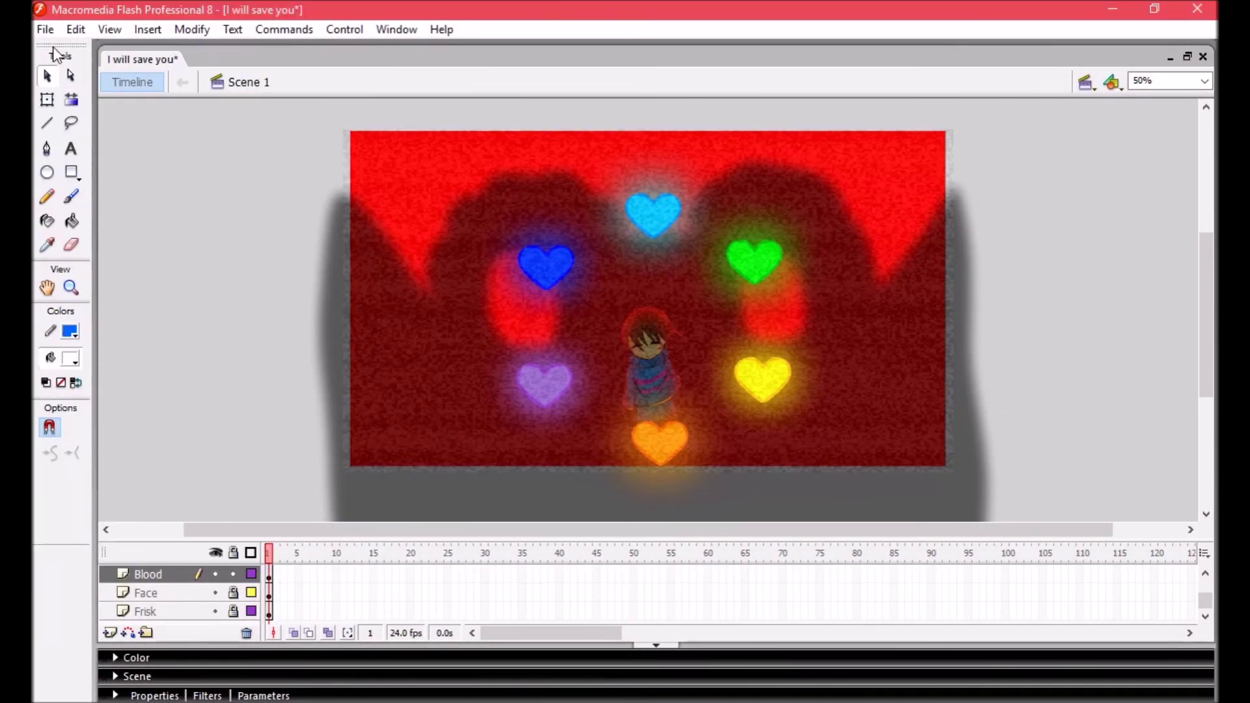